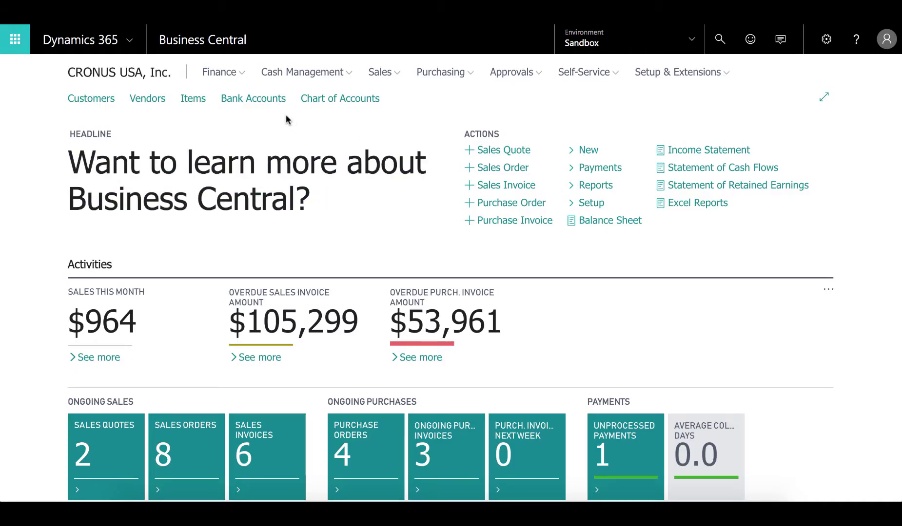
Open the CHECKING account's E-Bank Setup in edit mode, leaving the E-Bank Matching method unchanged.
left_click(254, 98)
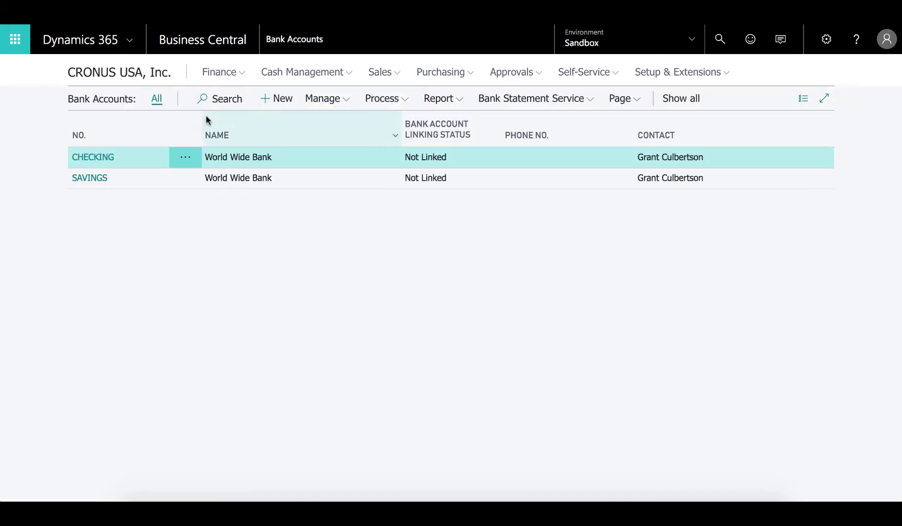
left_click(104, 161)
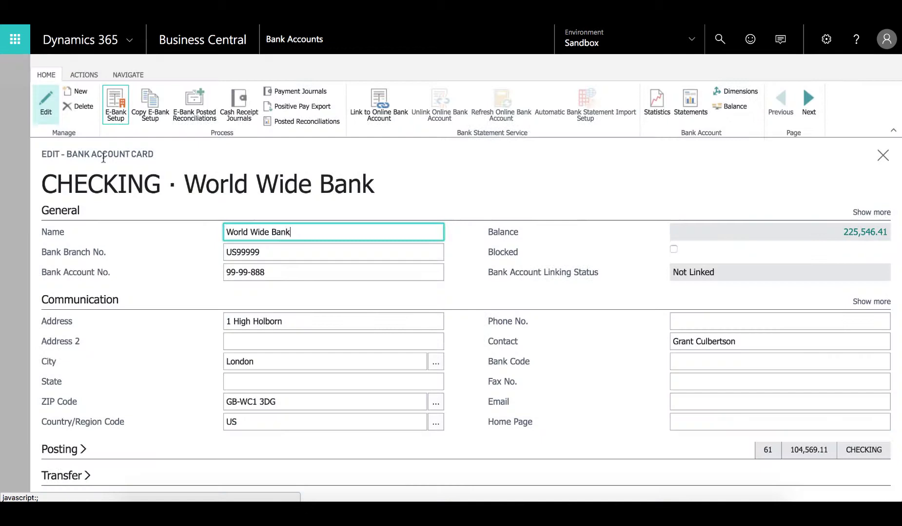
left_click(117, 107)
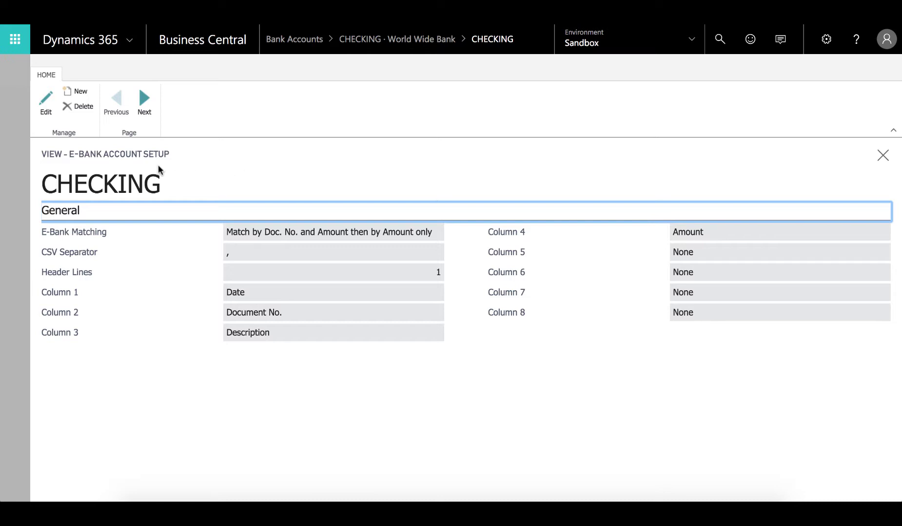
left_click(49, 111)
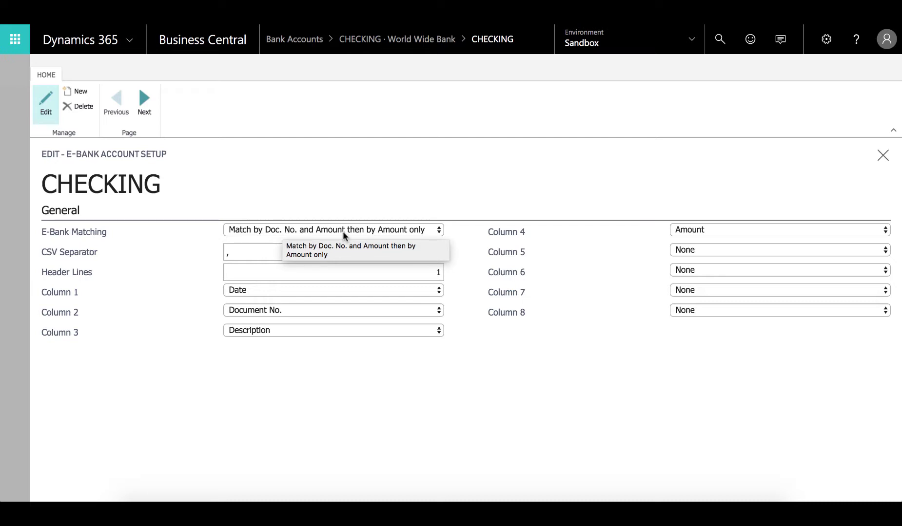
left_click(424, 231)
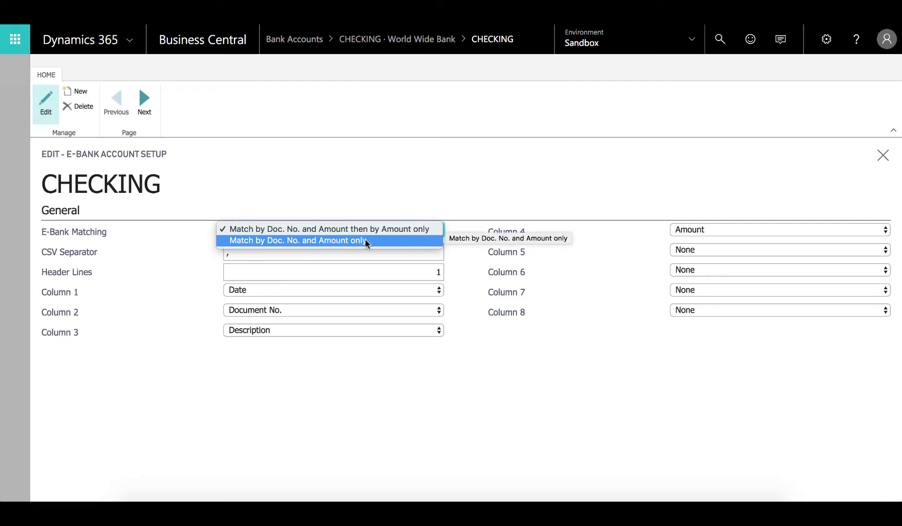
left_click(371, 203)
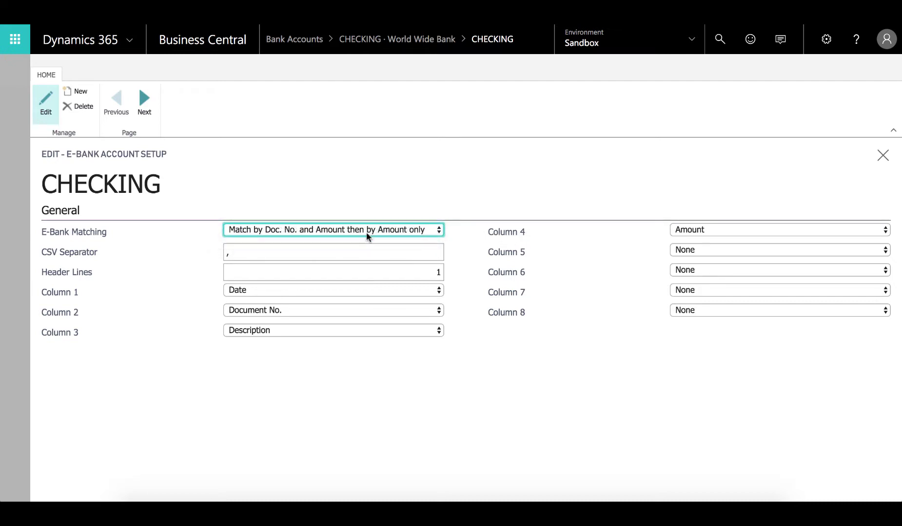
left_click(240, 255)
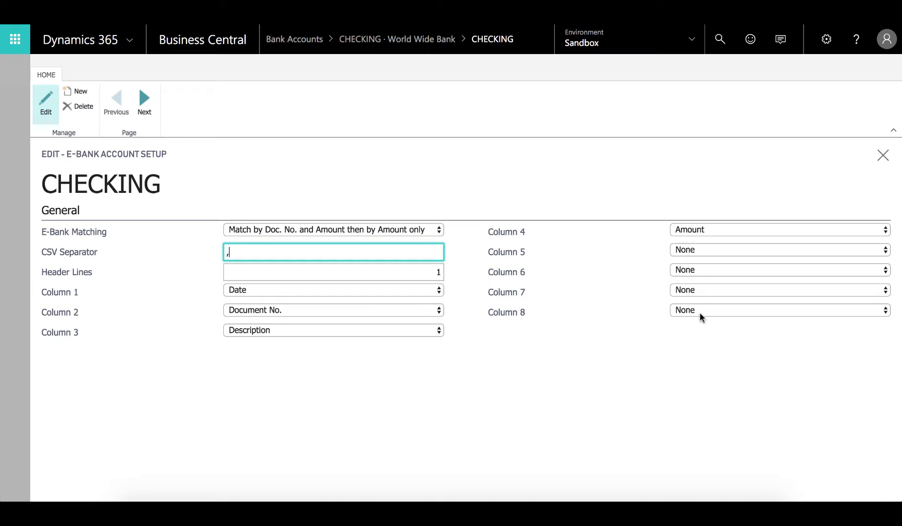
left_click(280, 291)
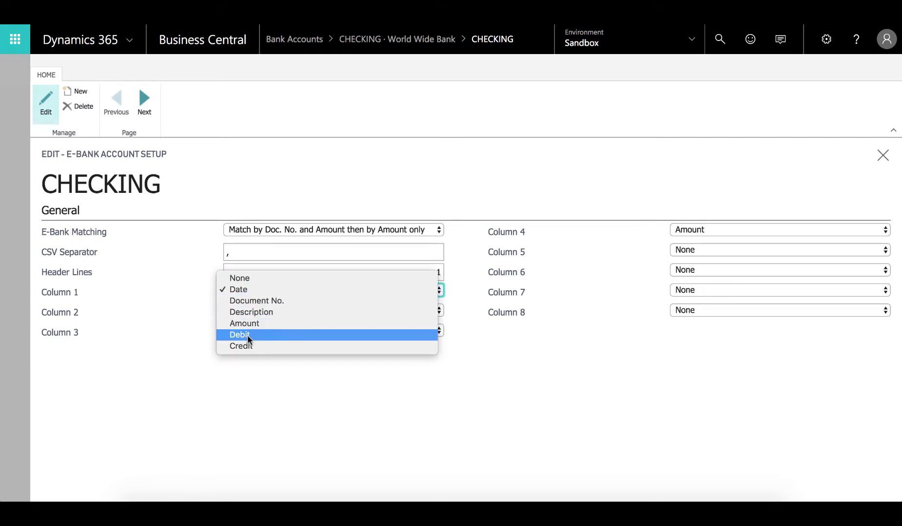
left_click(455, 266)
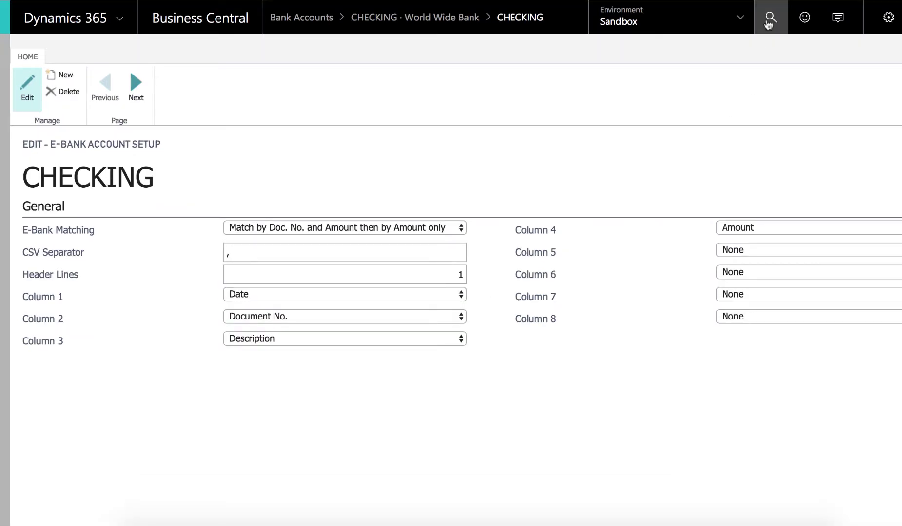
Search 'e-b' to reach E-Bank Reconciliations and open the CHECKING statement 64 card.
left_click(770, 17)
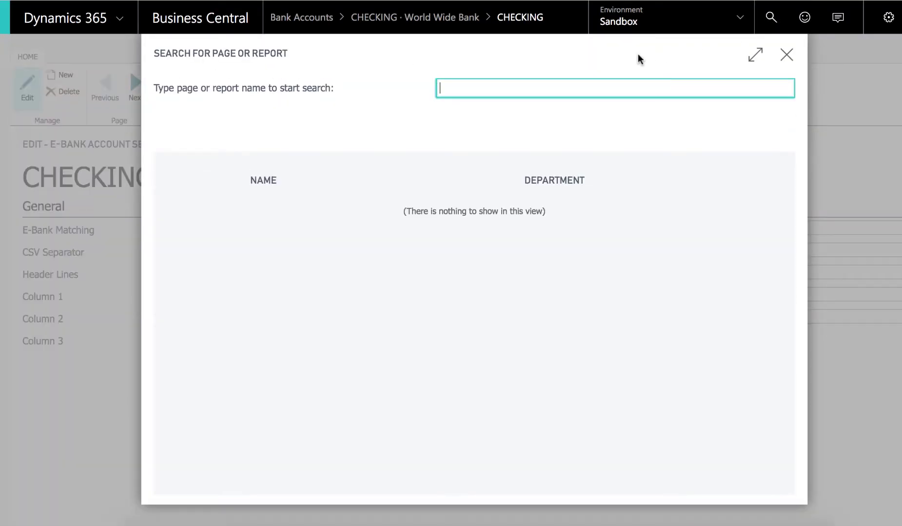
type("e-b")
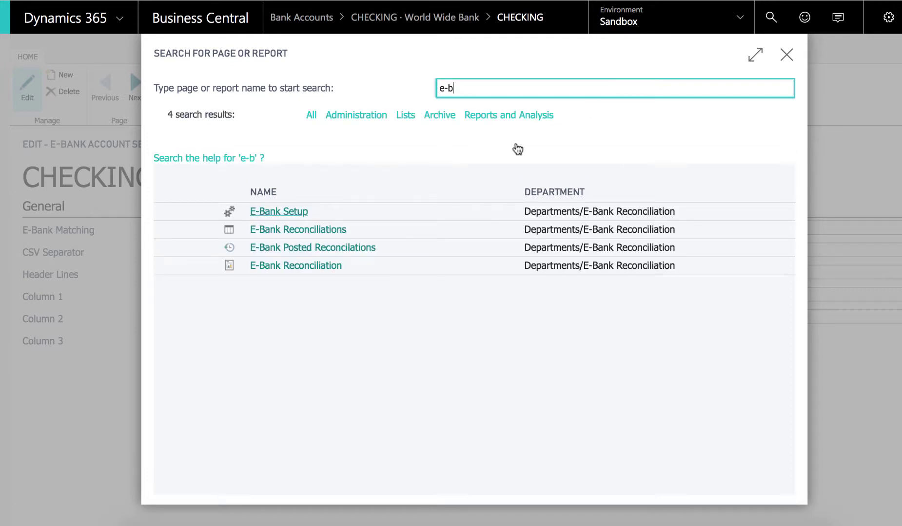
left_click(279, 232)
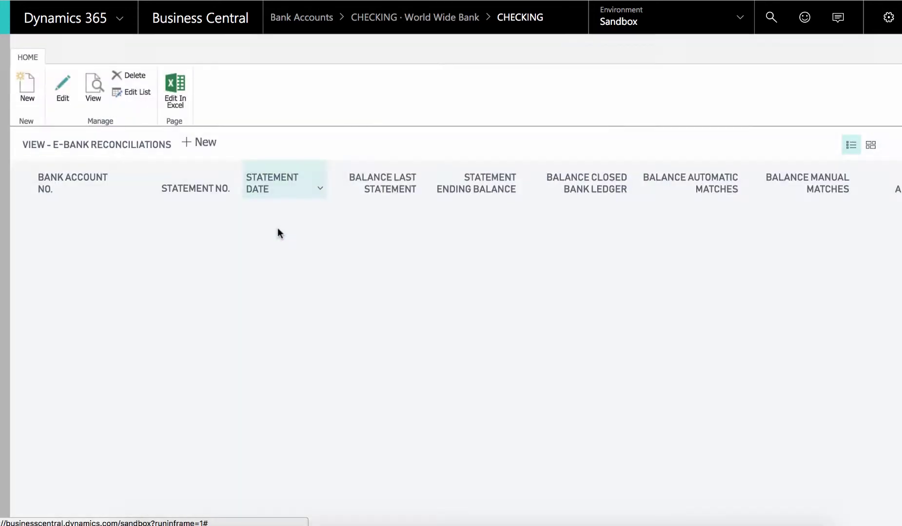
left_click(59, 210)
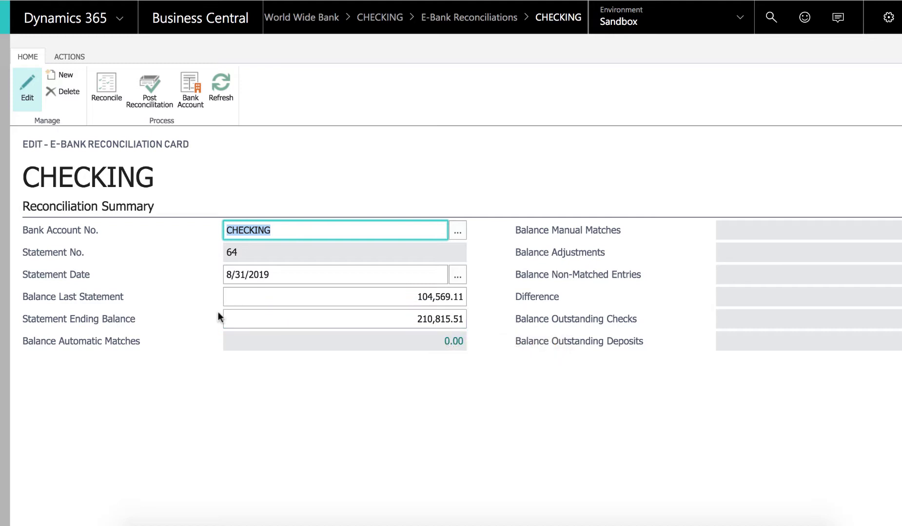
Import and match the downloaded statement CSV, replacing the current CHECKING reconciliation.
left_click(104, 94)
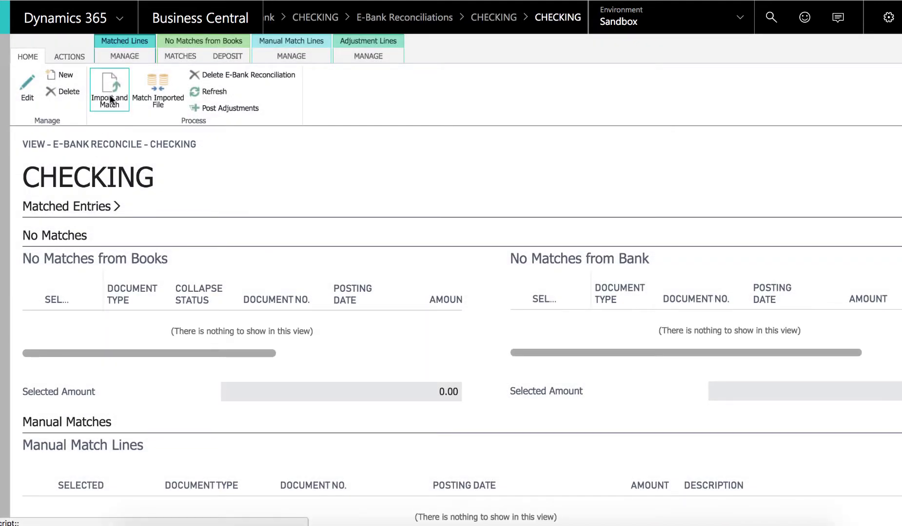
left_click(111, 100)
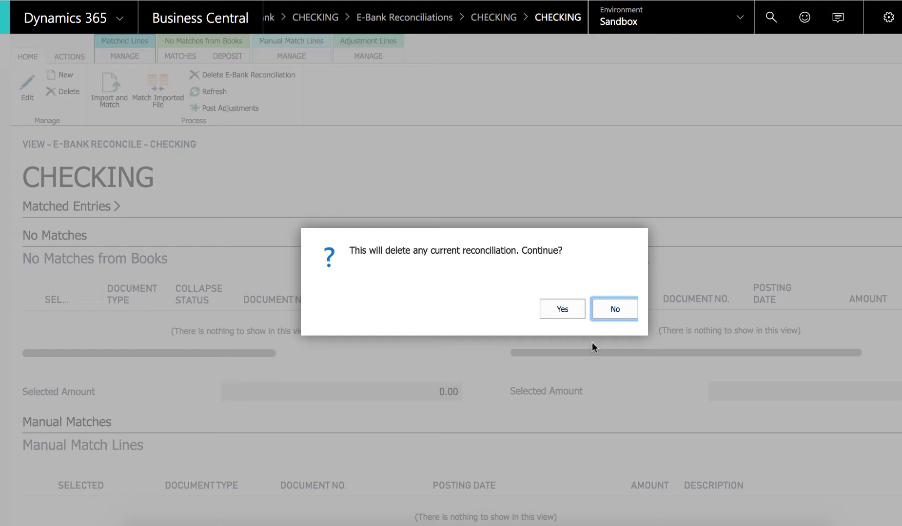
left_click(570, 315)
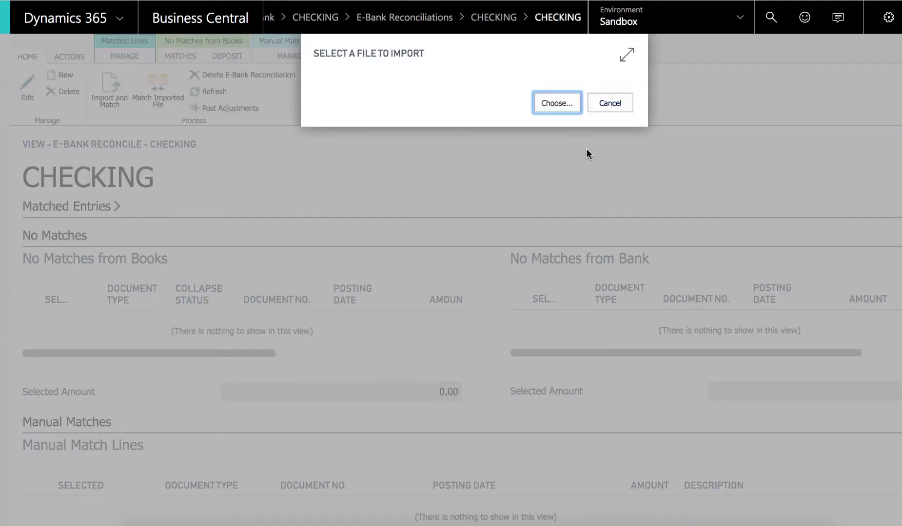
left_click(566, 104)
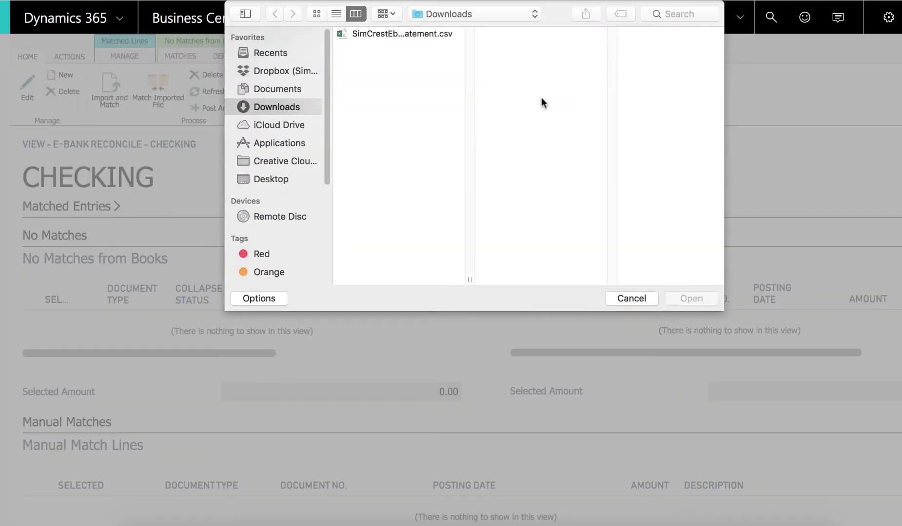
double_click(403, 31)
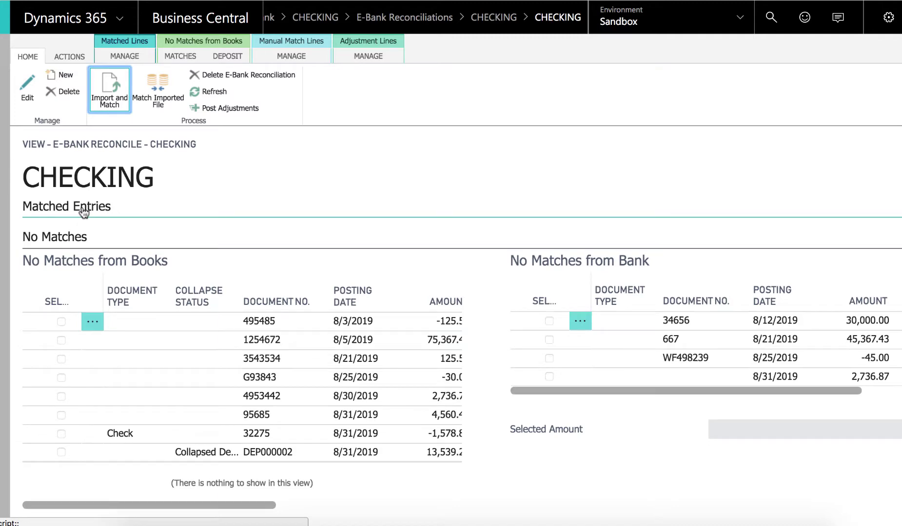
left_click(83, 210)
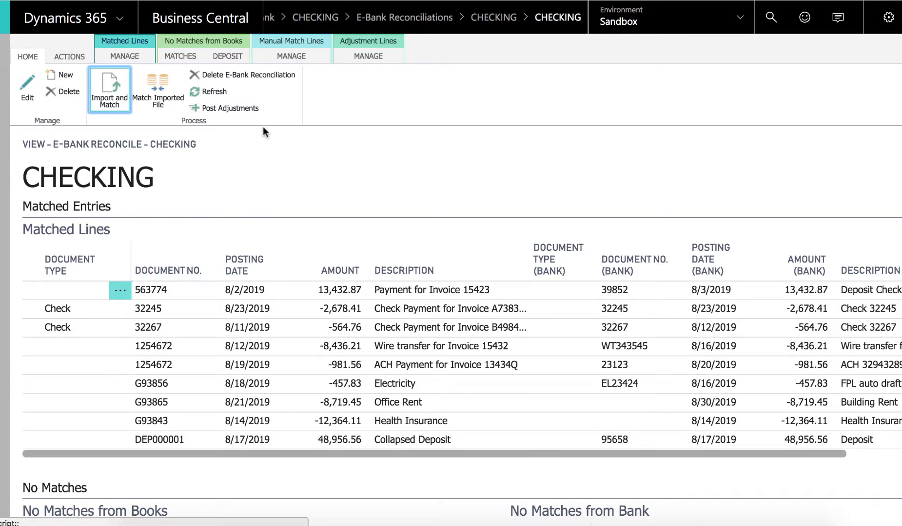
left_click(125, 55)
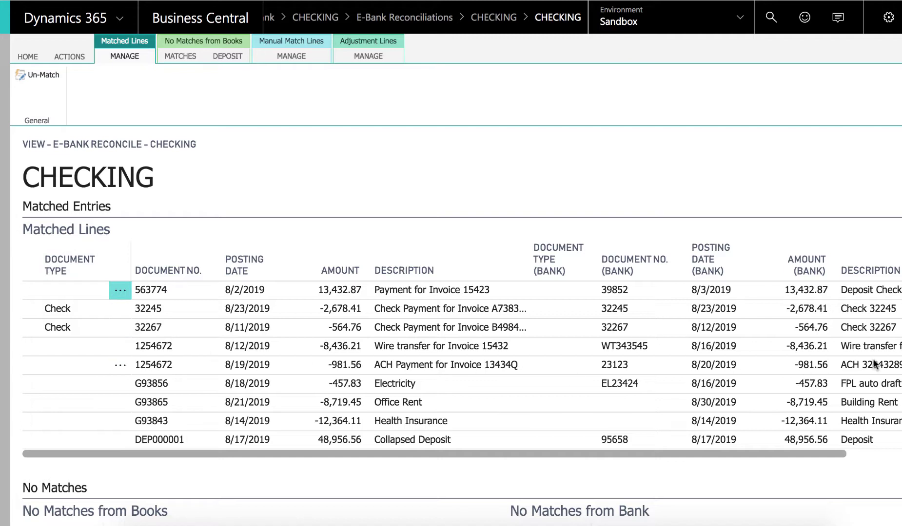
left_click_drag(825, 456, 901, 454)
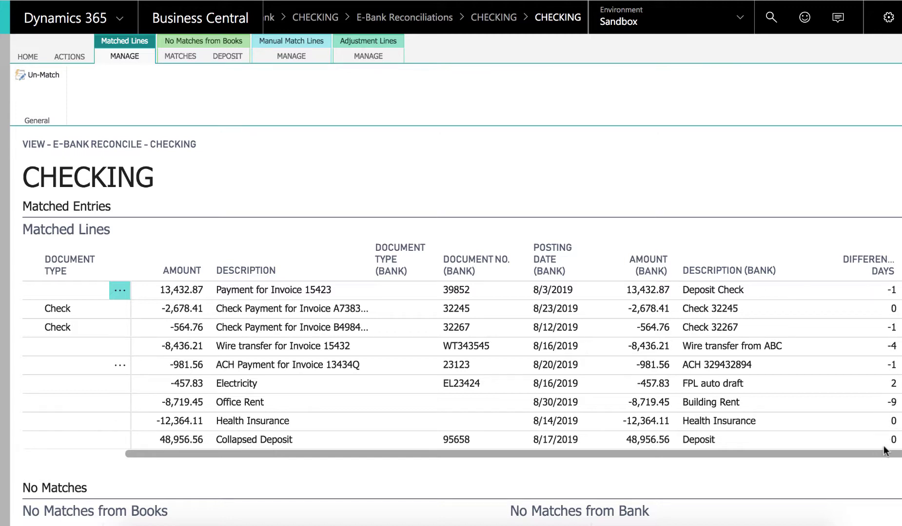
left_click_drag(854, 452, 591, 451)
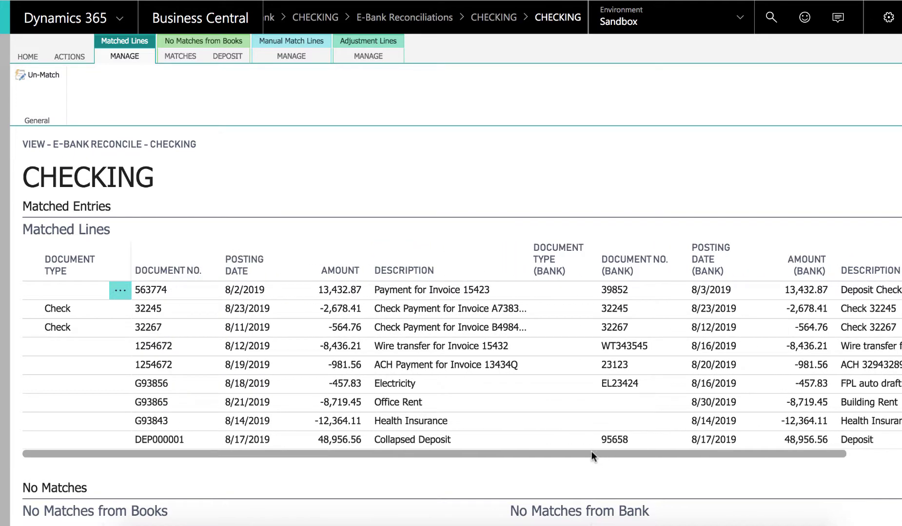
left_click(79, 211)
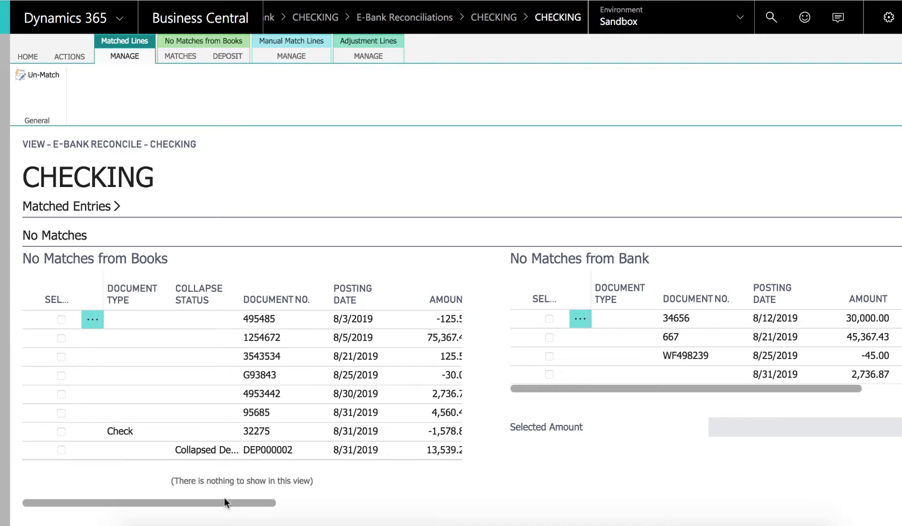
Shift the page view to see the 8 unmatched book entries and 4 unmatched bank lines.
left_click_drag(223, 502, 313, 503)
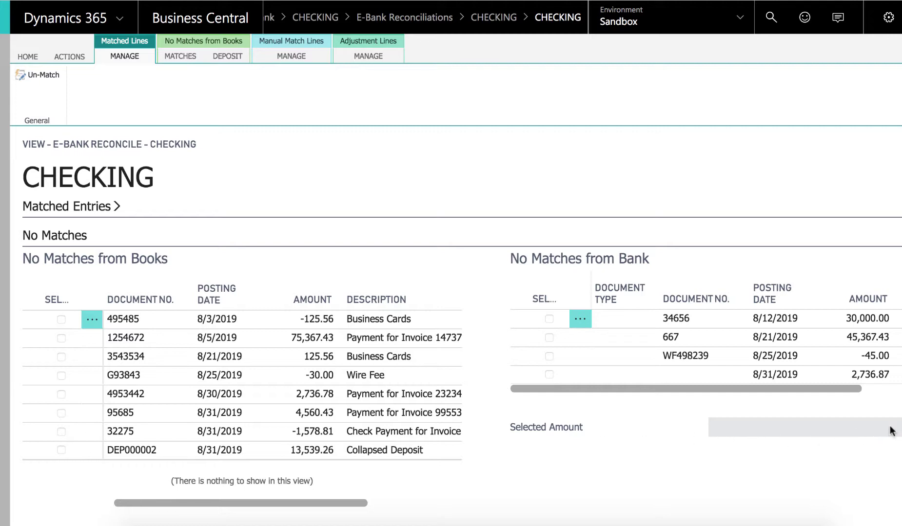
left_click_drag(848, 389, 901, 389)
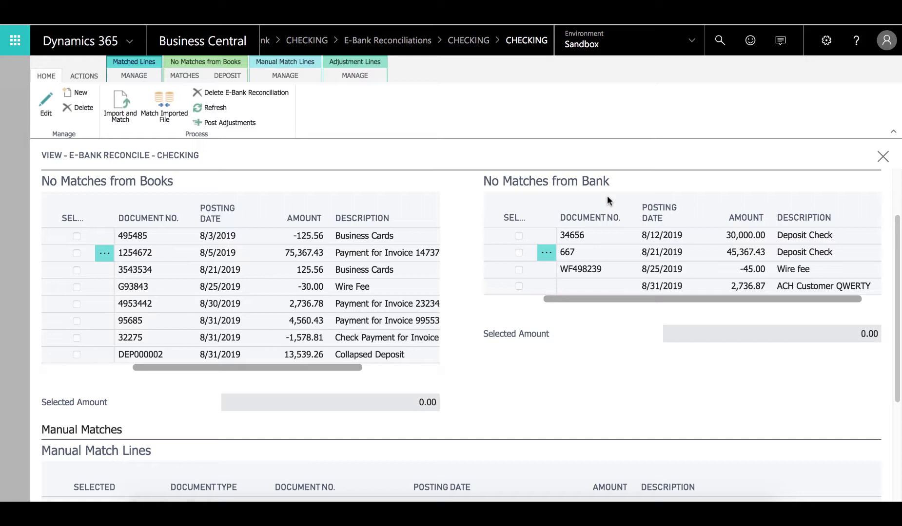
Match book entry 1254672 (75,367.43) with bank deposits 667 and 34656.
left_click(48, 105)
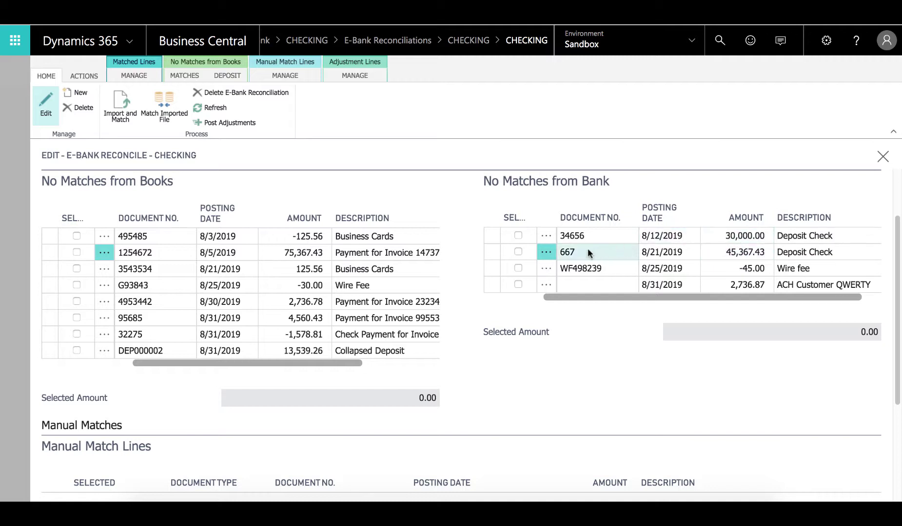
left_click(518, 251)
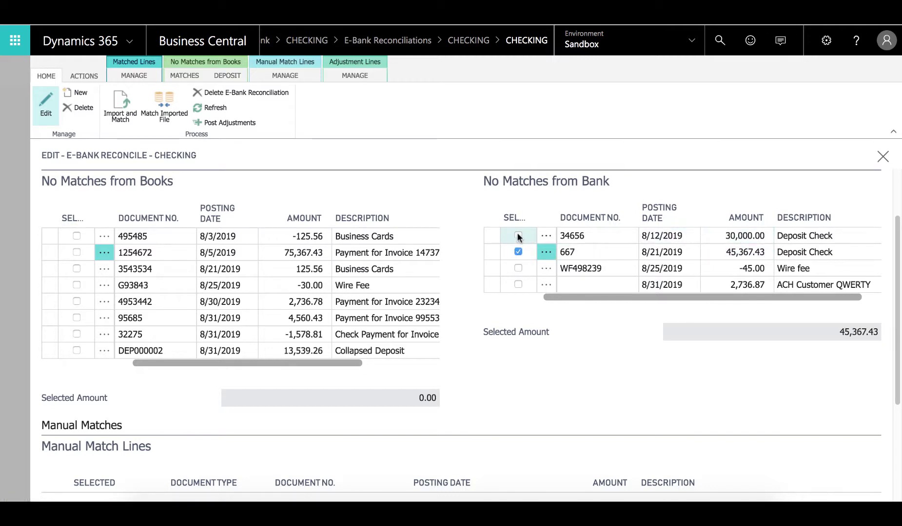
left_click(518, 236)
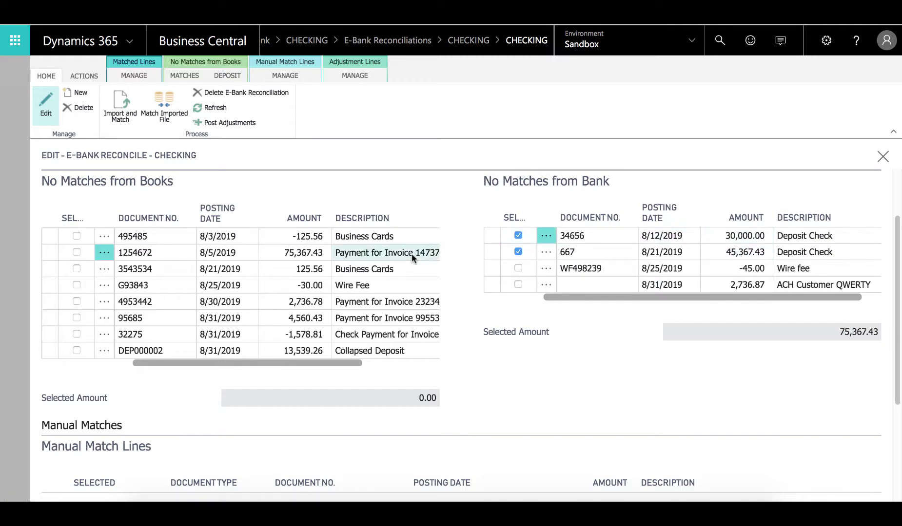
left_click(75, 253)
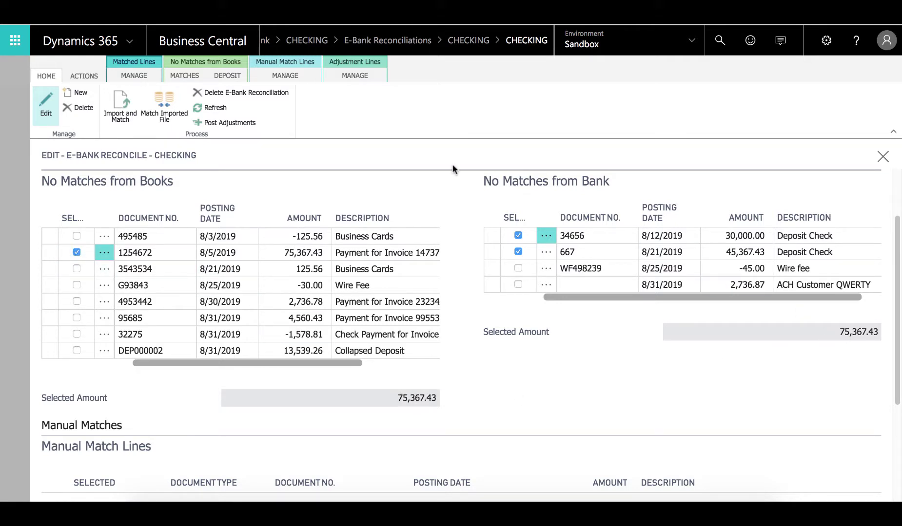
left_click(197, 74)
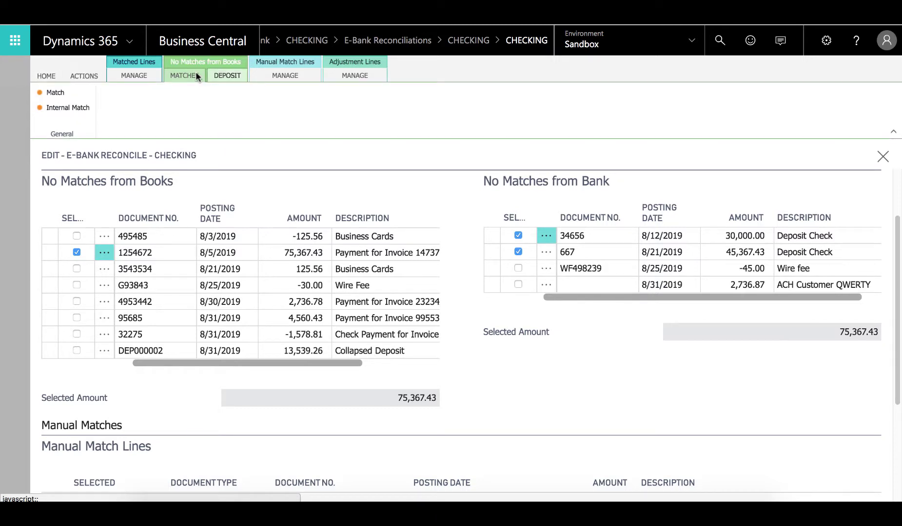
left_click(55, 93)
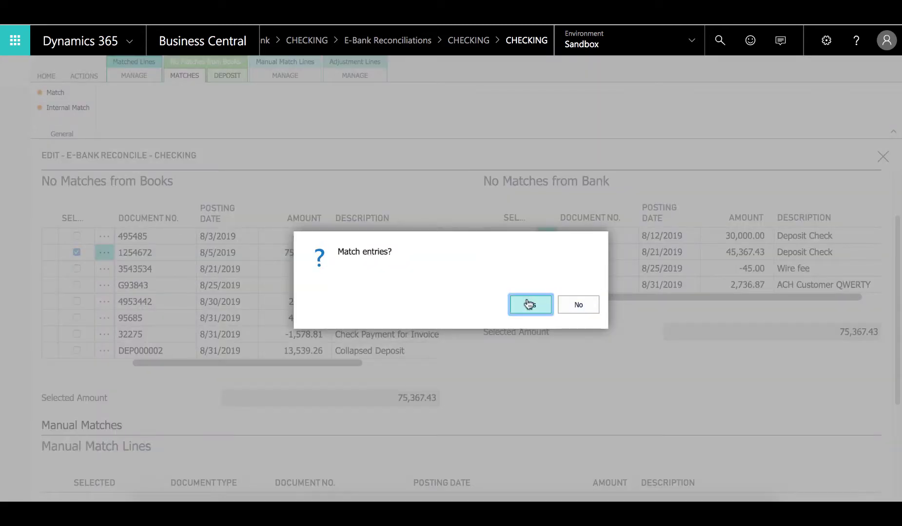
left_click(529, 304)
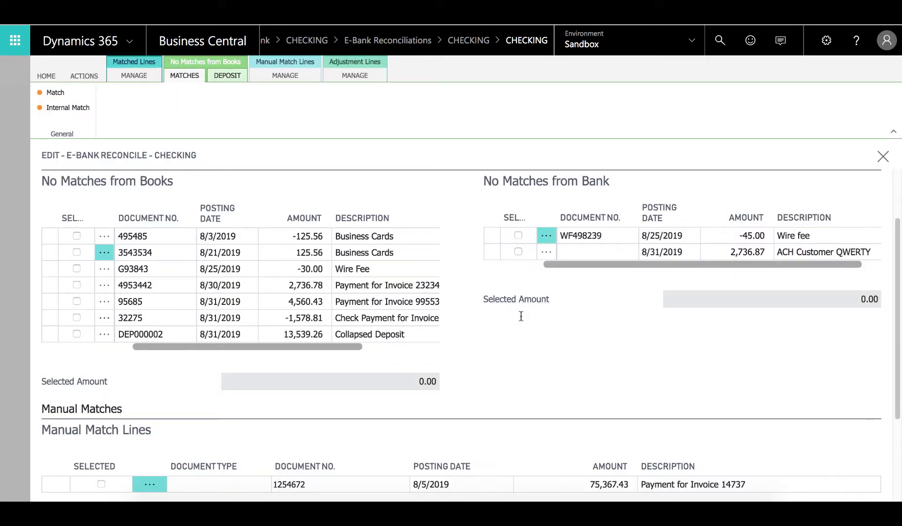
scroll(482, 340, "down", 3)
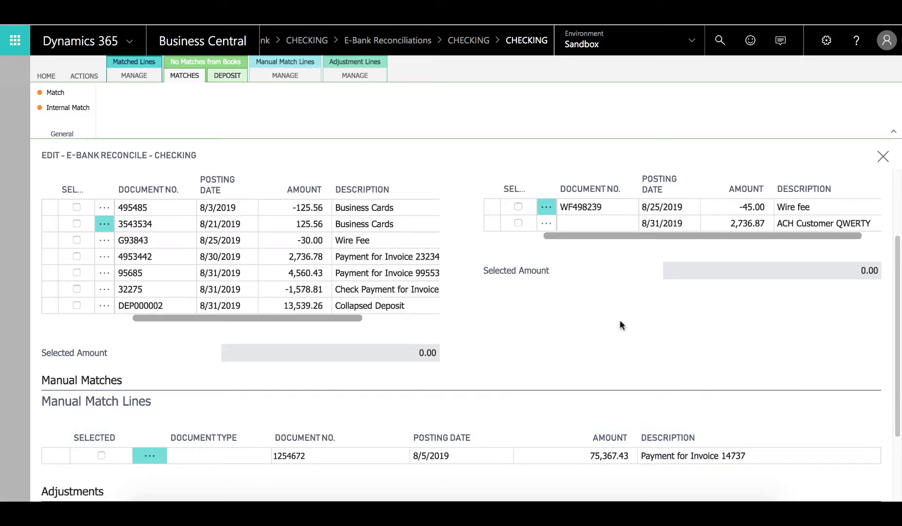
scroll(553, 284, "up", 1)
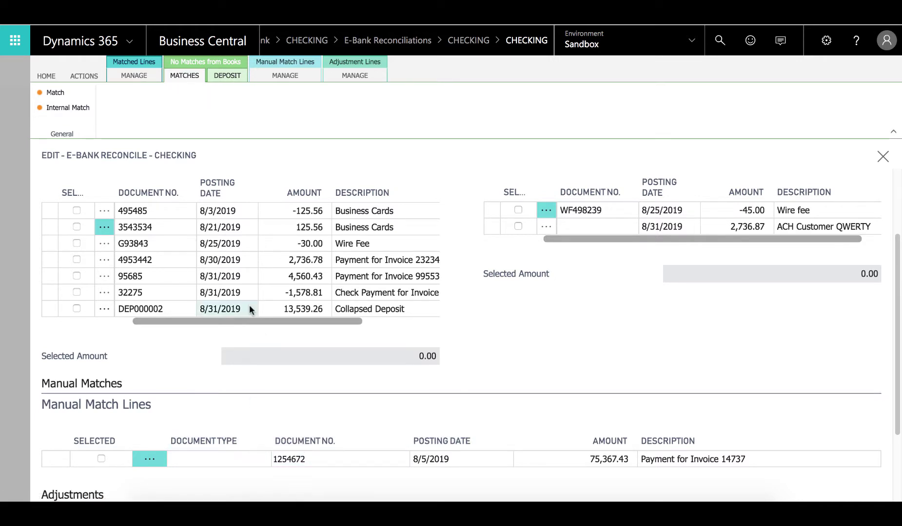
scroll(249, 302, "up", 1)
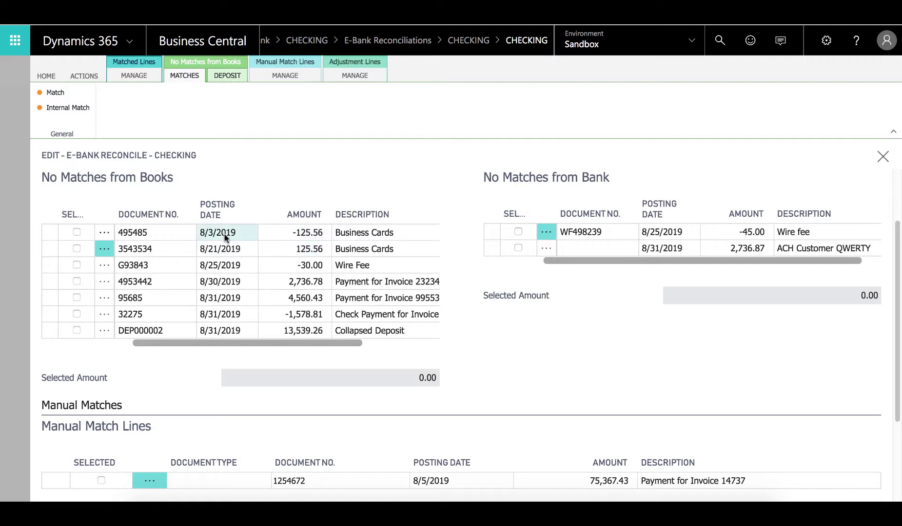
Internally match offsetting book entries 495485 (-125.56) and 3543534 (125.56).
left_click(77, 233)
left_click(77, 247)
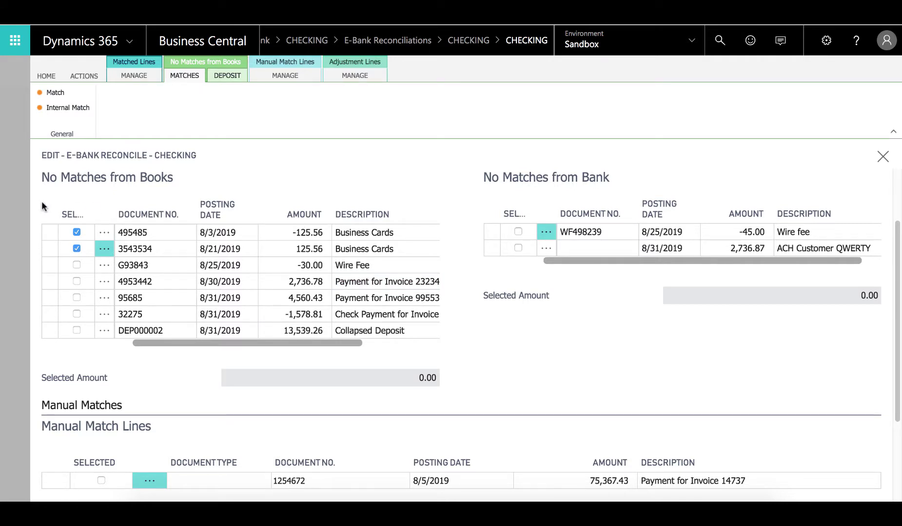
left_click(68, 108)
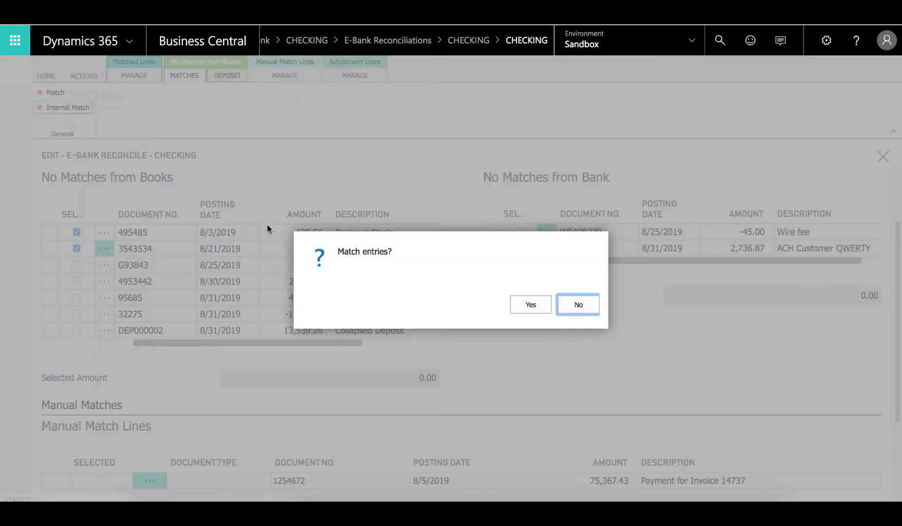
left_click(531, 304)
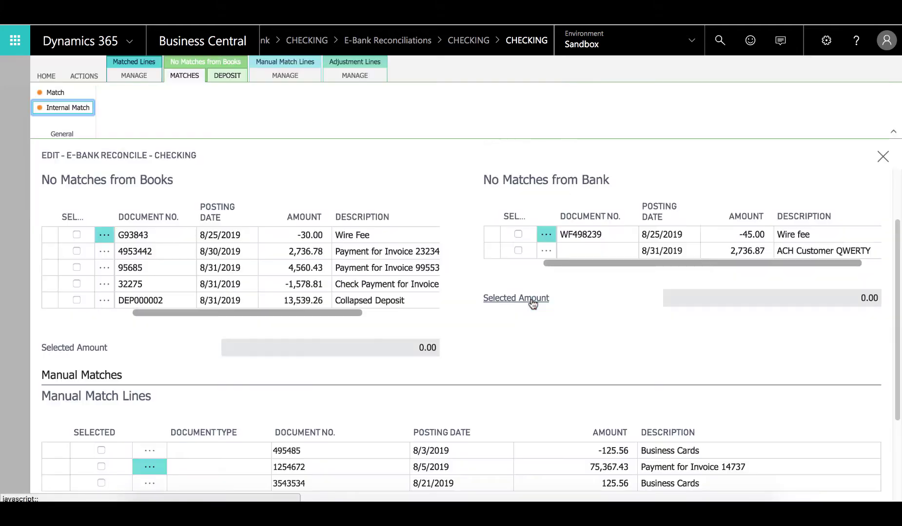
scroll(509, 308, "down", 1)
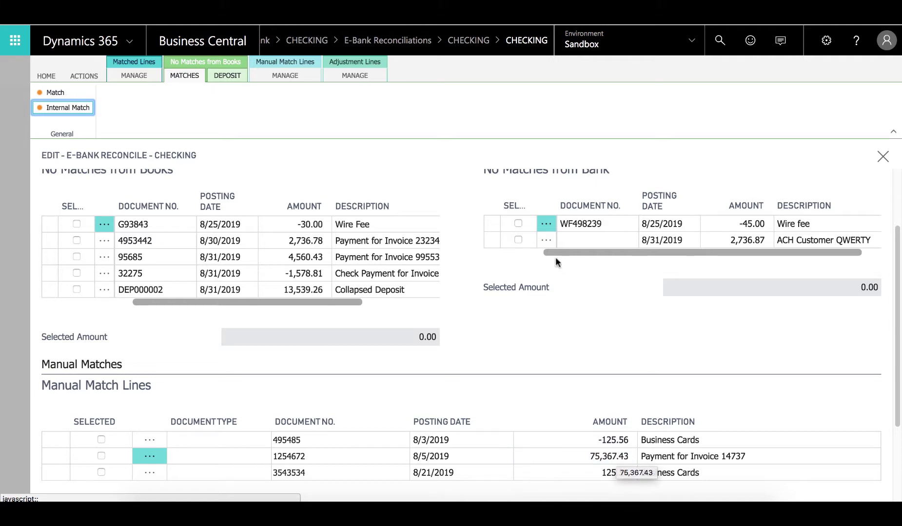
Select bank wire fee WF498239 (-45.00) and book wire fee G93843 (-30.00) for matching.
left_click(517, 224)
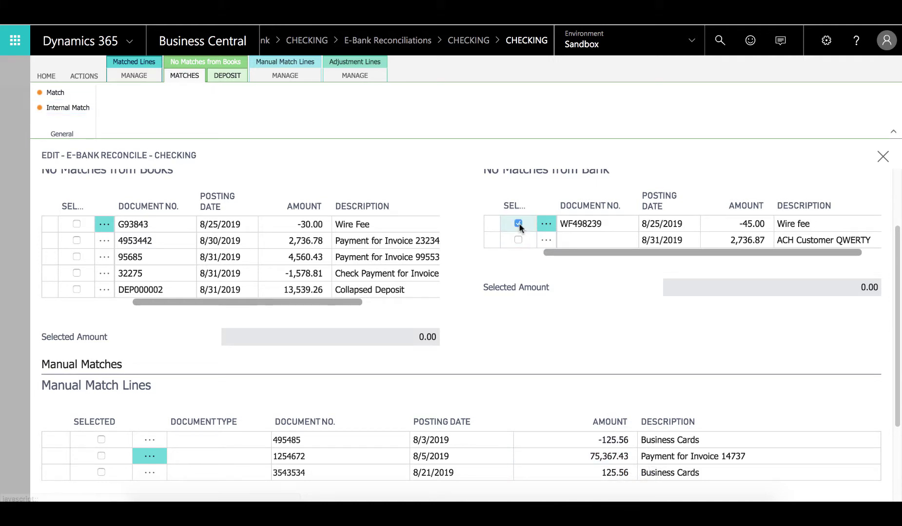
left_click(77, 224)
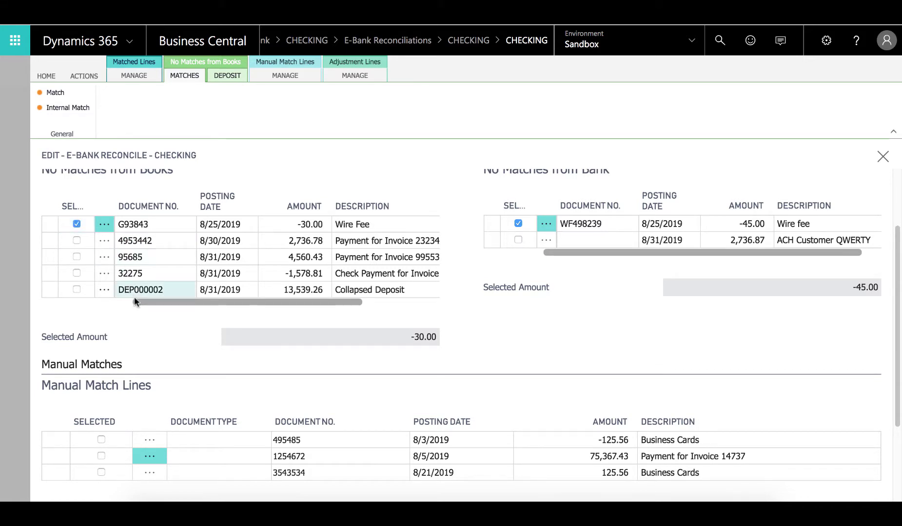
scroll(154, 320, "down", 5)
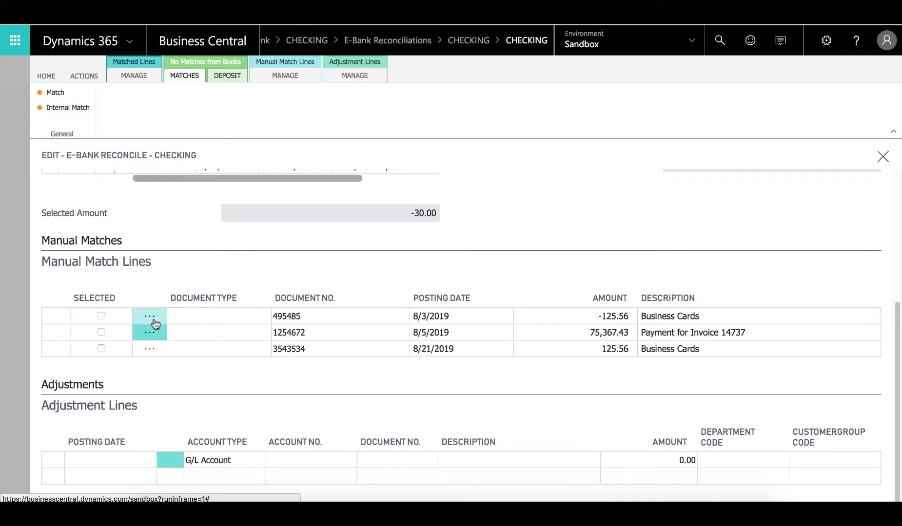
scroll(155, 325, "up", 5)
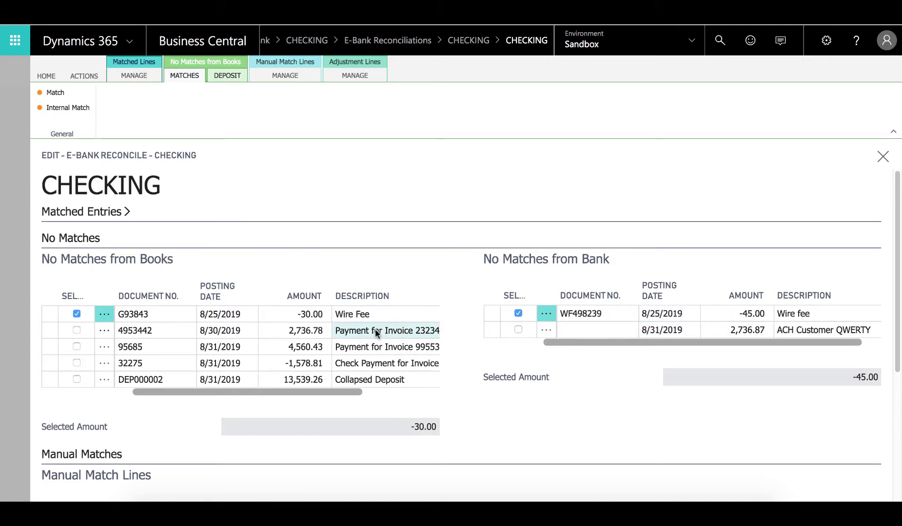
Start an adjustment line dated 8/25/2019 on G/L account 60400 Bank Charges and Fees.
scroll(356, 327, "down", 5)
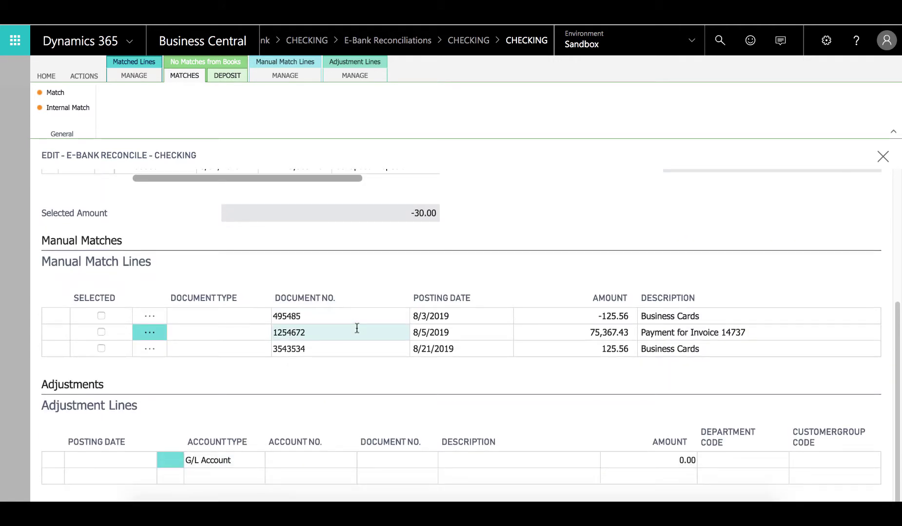
left_click(135, 461)
type("8")
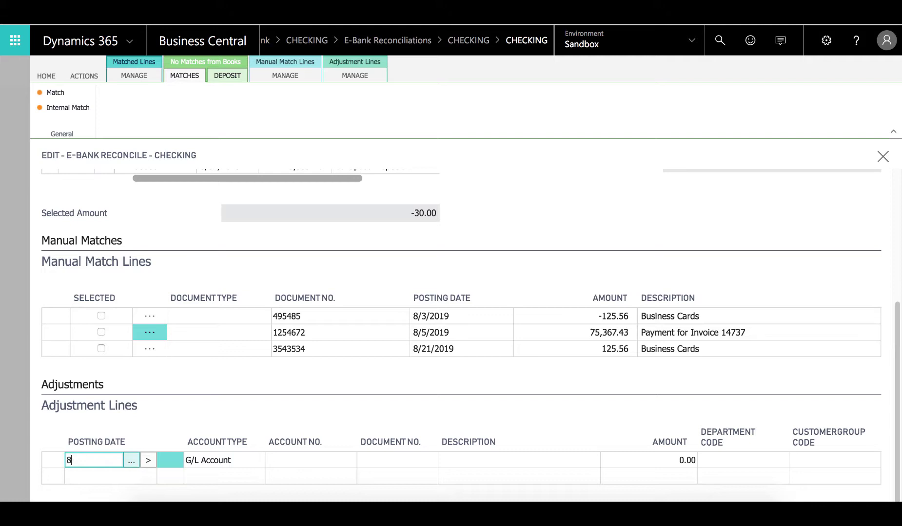
type("/2")
key("Tab")
key("Tab")
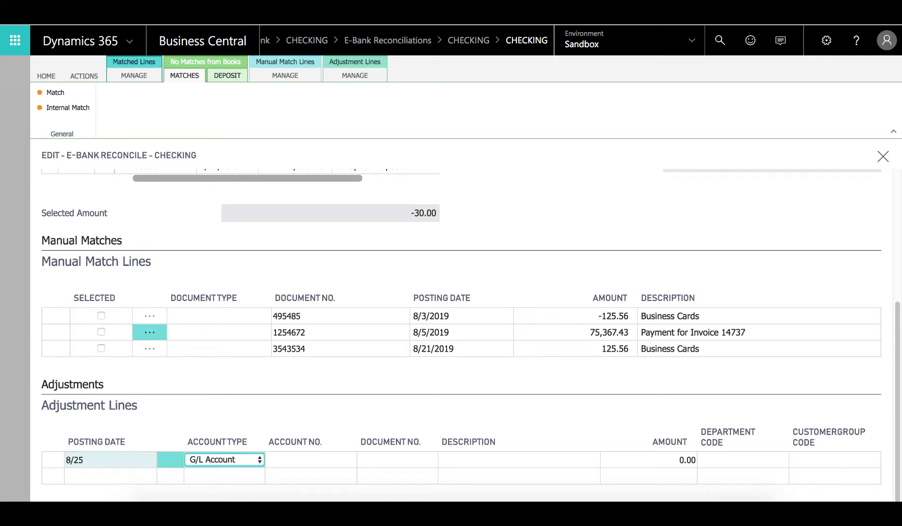
type("bank")
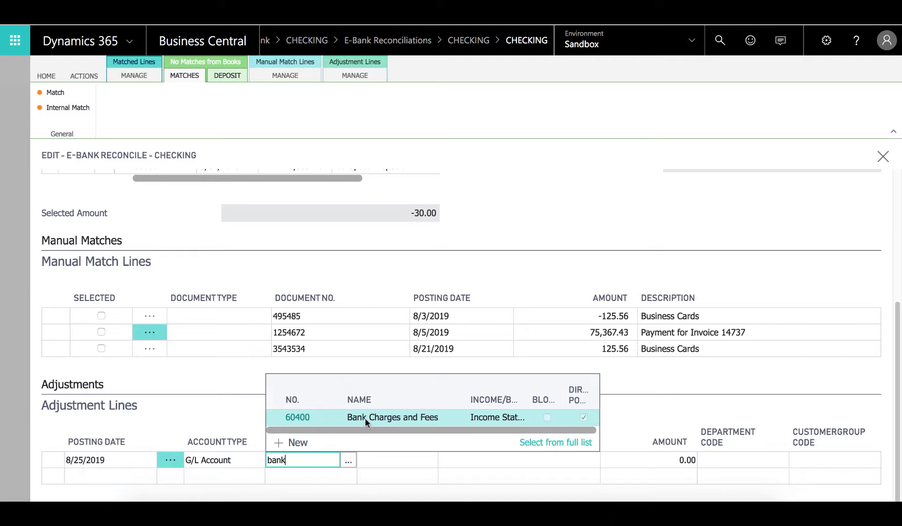
left_click(373, 418)
Give the adjustment document number CORRECT, description 'Additional wire fee' and amount 15.00.
left_click(396, 458)
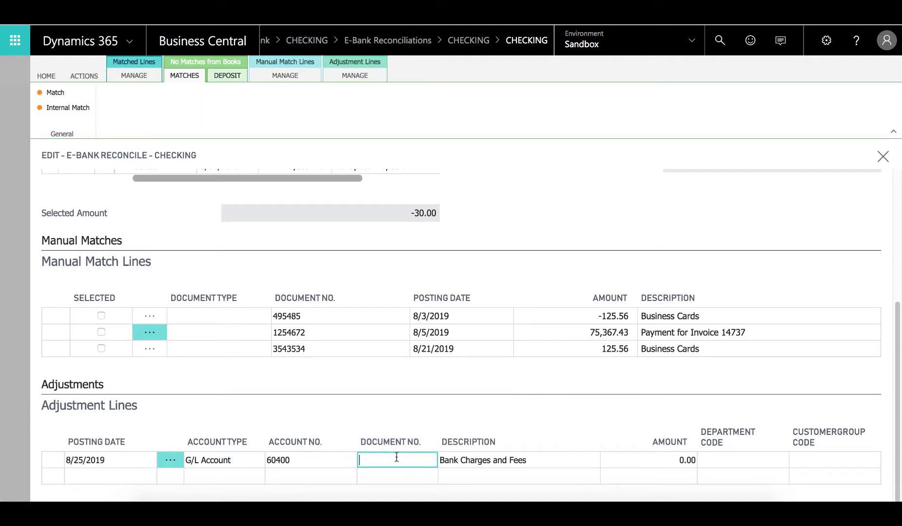
type("correct")
key("Tab")
type("A")
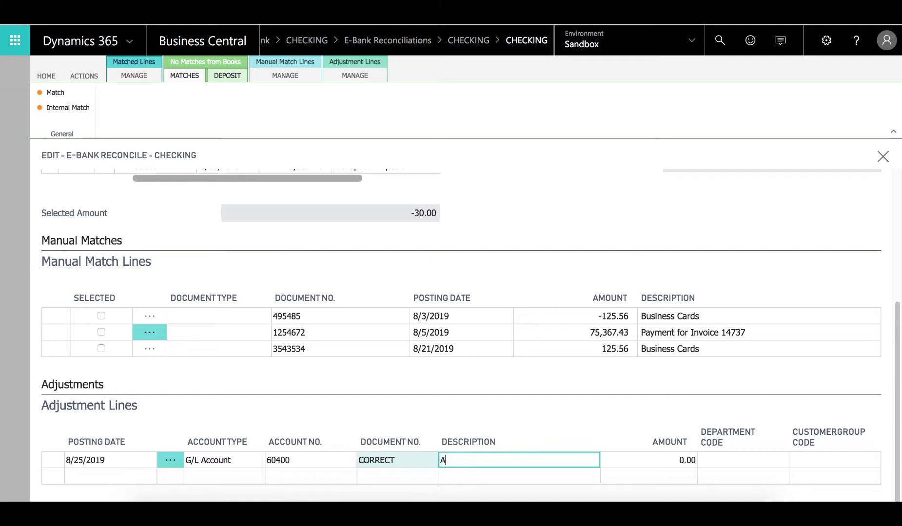
type("dditional wire fee")
key("Tab")
type("1")
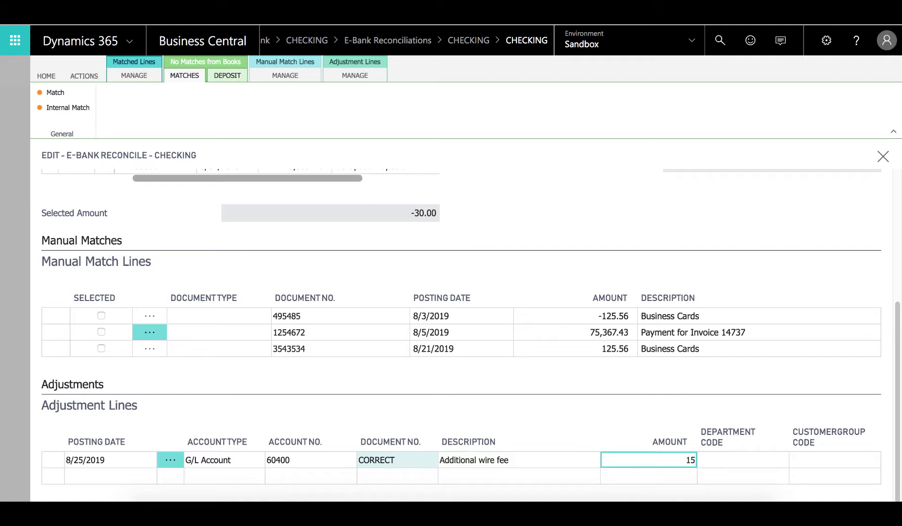
key("Tab")
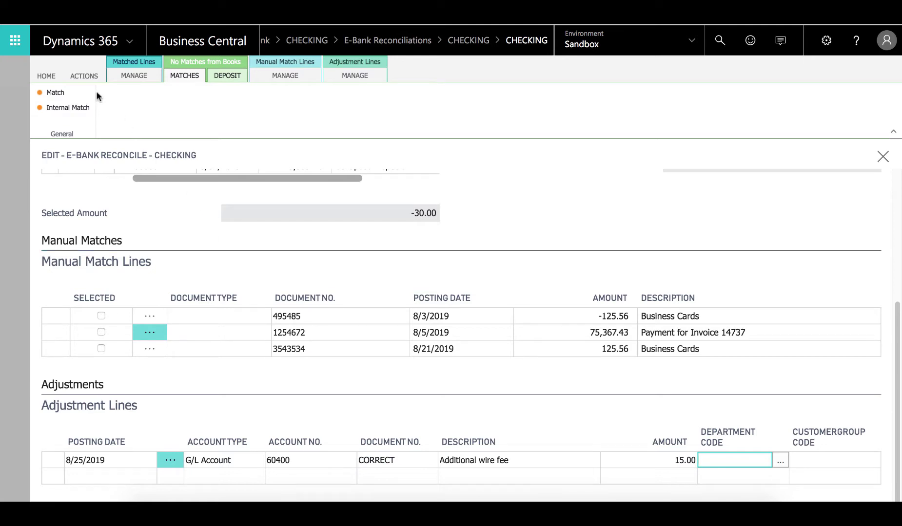
Post the 15.00 wire-fee adjustment and acknowledge the '1 adjustment(s) posted' message.
left_click(86, 77)
left_click(149, 124)
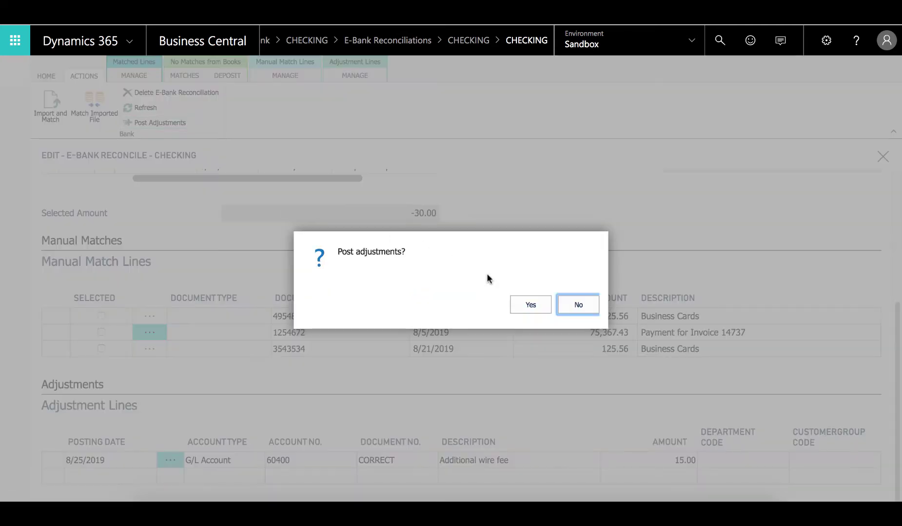
left_click(531, 308)
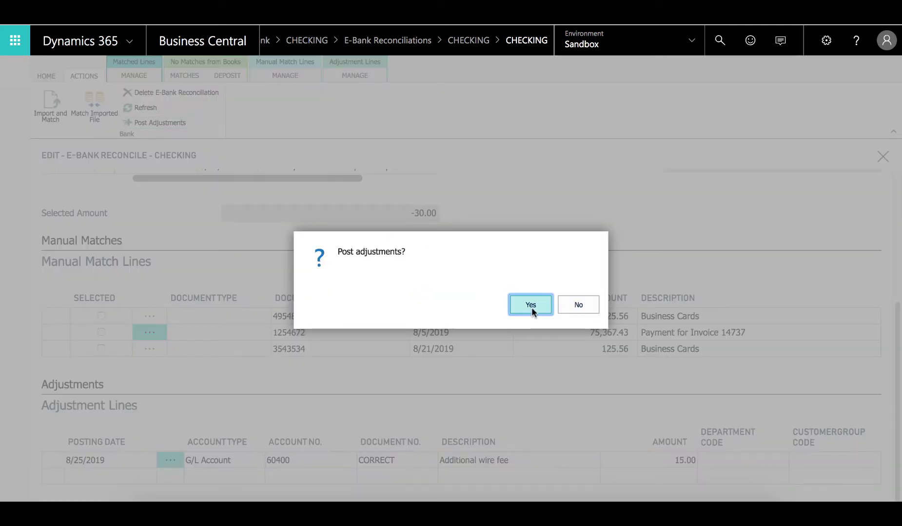
left_click(570, 309)
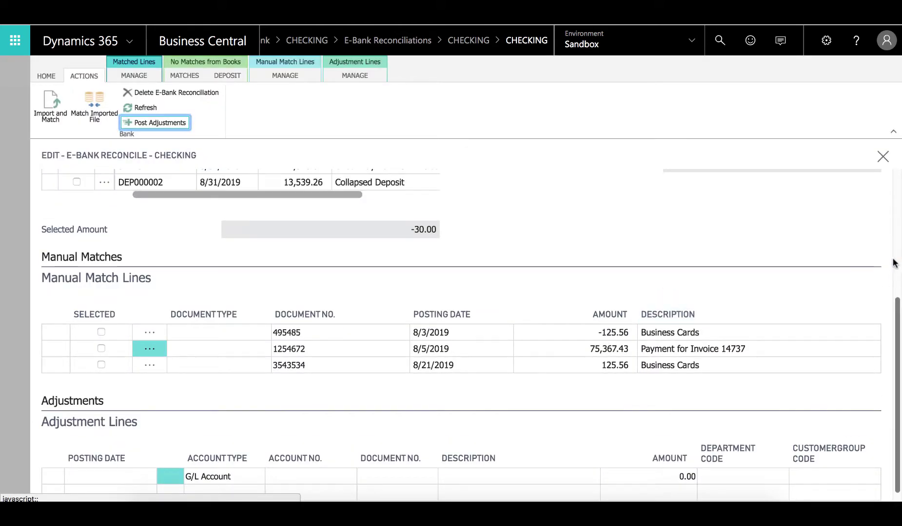
left_click(896, 254)
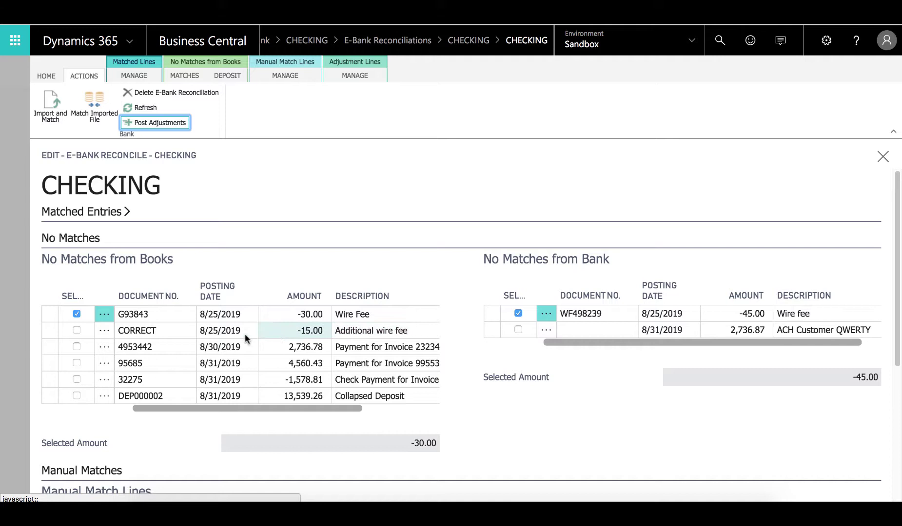
Match book wire fees G93843 (-30.00) and CORRECT (-15.00) to the -45.00 bank fee.
left_click(76, 332)
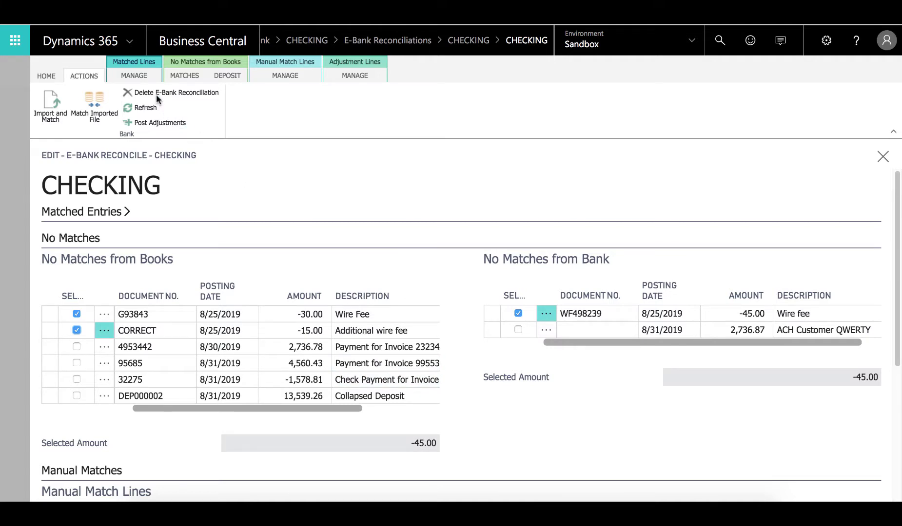
left_click(185, 76)
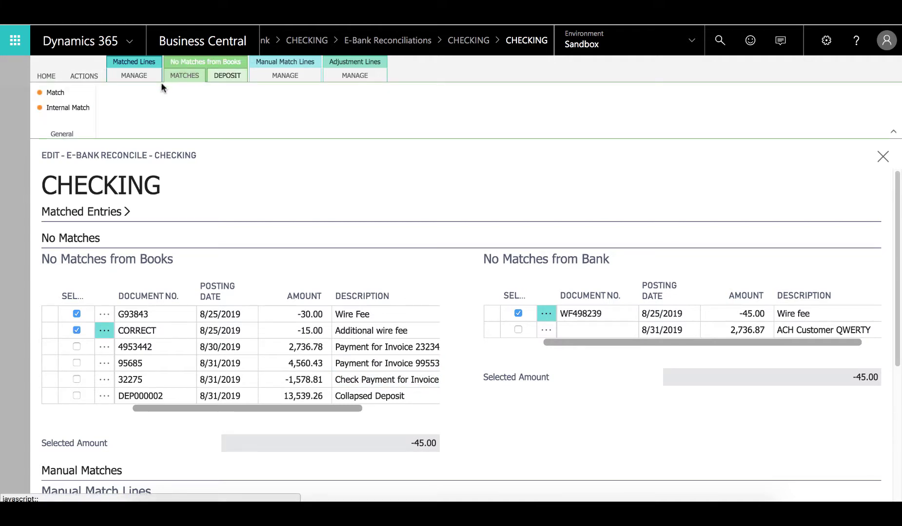
left_click(53, 93)
left_click(531, 305)
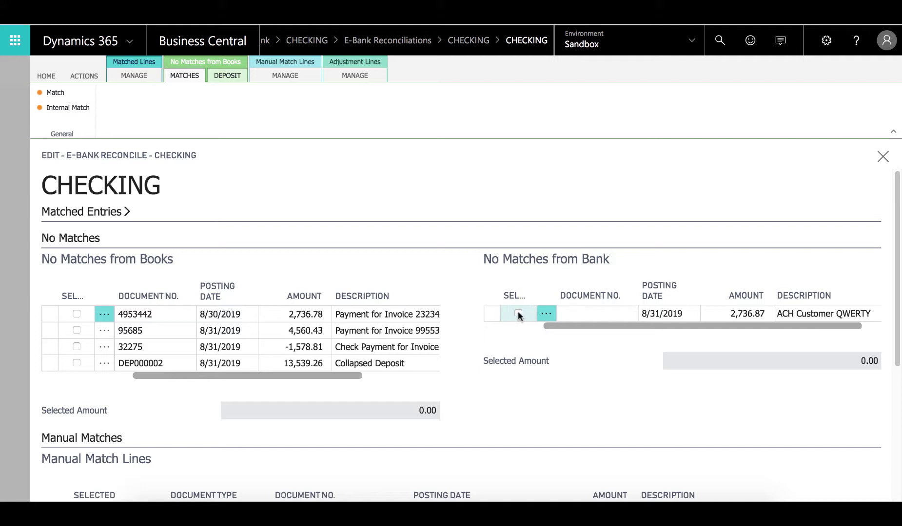
Mark the 2,736.87 ACH bank line and book payment 4953442 (2,736.78) for matching.
left_click(518, 314)
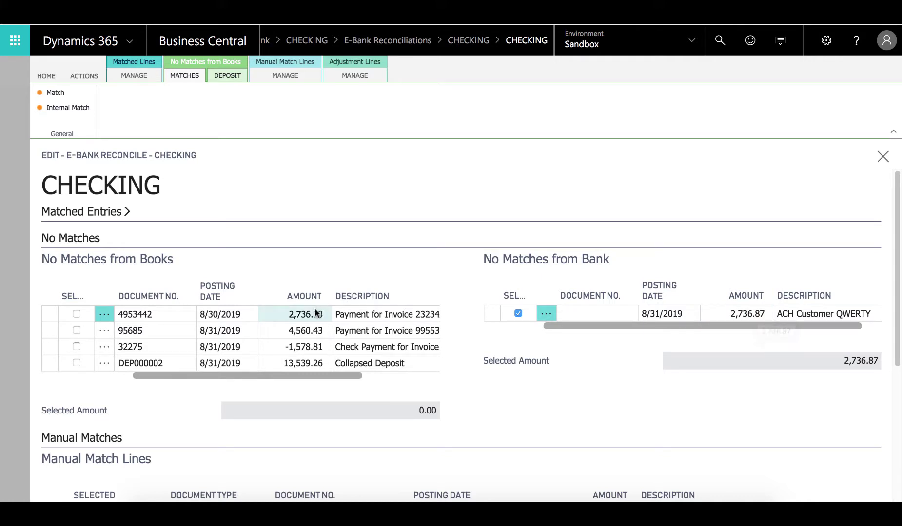
left_click(76, 315)
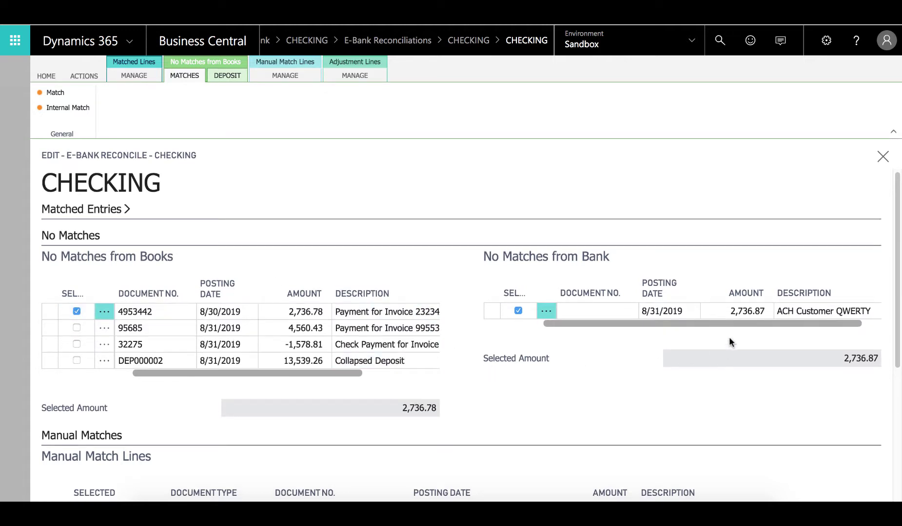
scroll(657, 365, "down", 5)
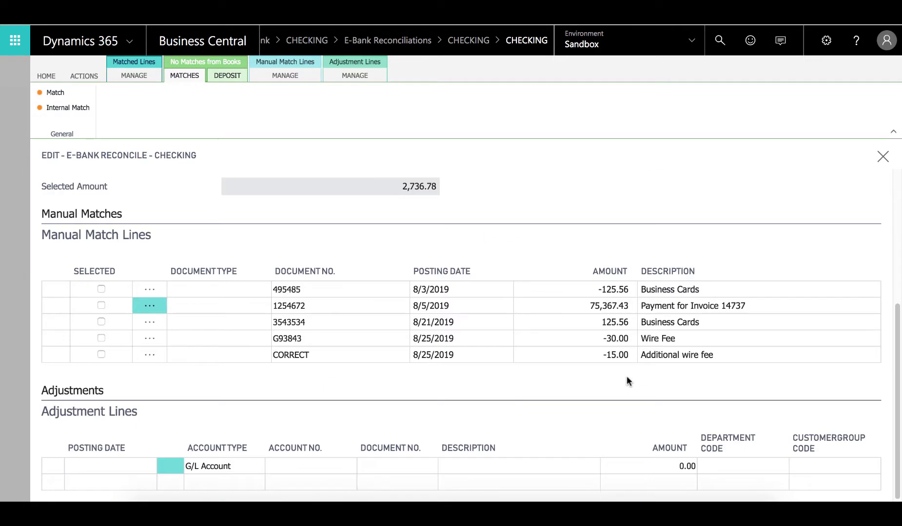
Enter an 8/31 adjustment line: G/L account 60800, document CORRECT2, '9 cent difference', amount 0.09-.
left_click(104, 467)
type("8/31")
key("Tab")
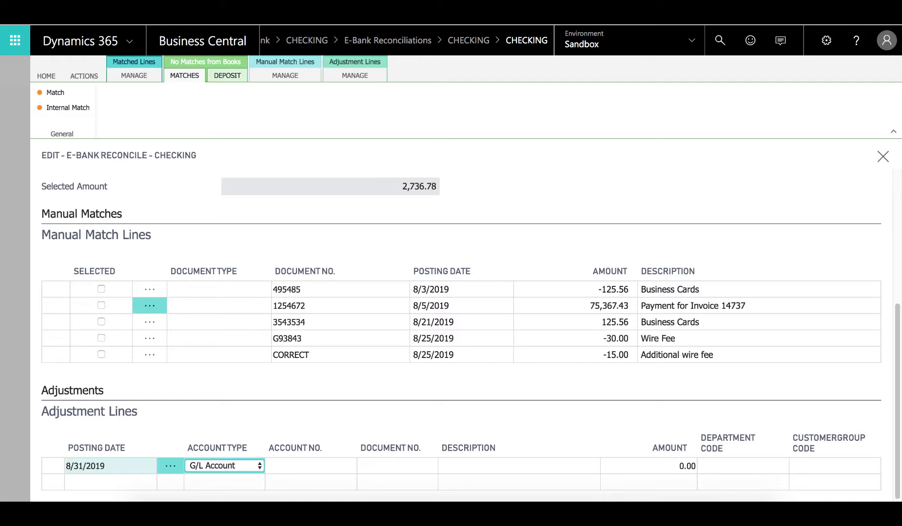
key("Tab")
type("60800")
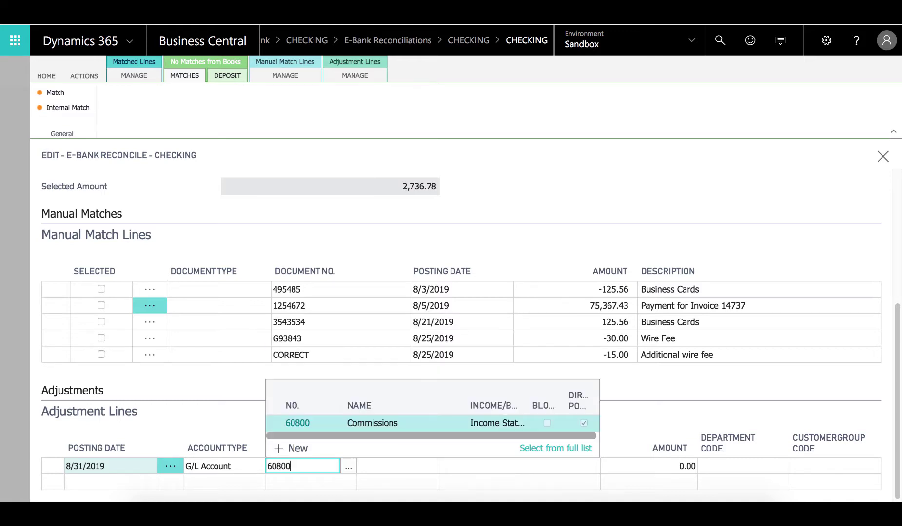
key("Tab")
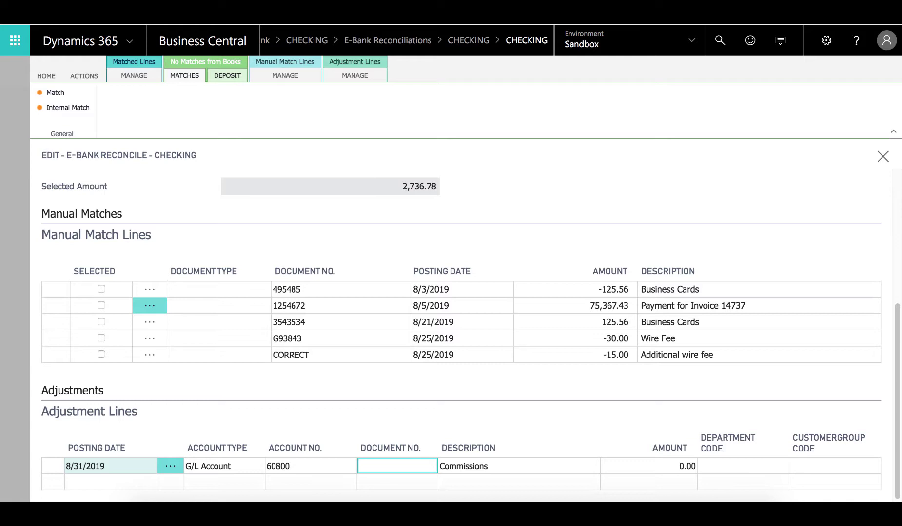
type("correct2")
key("Tab")
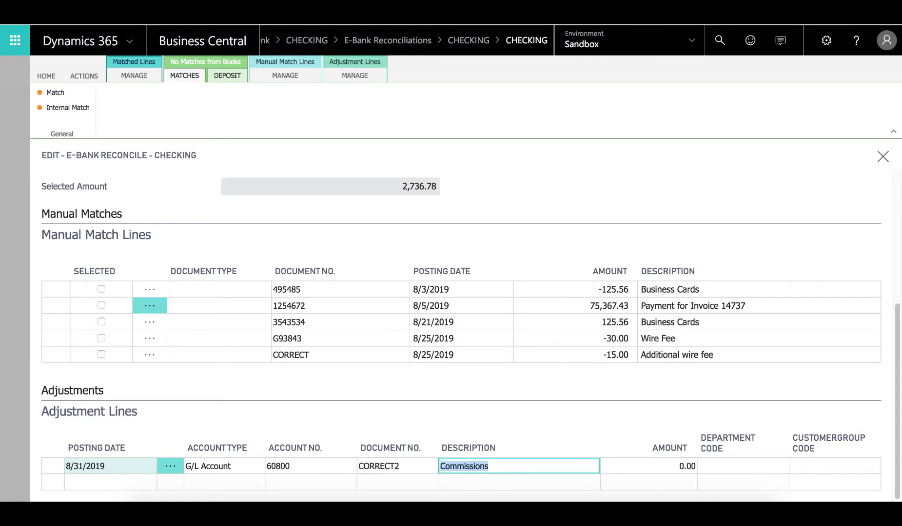
type("9 cent d")
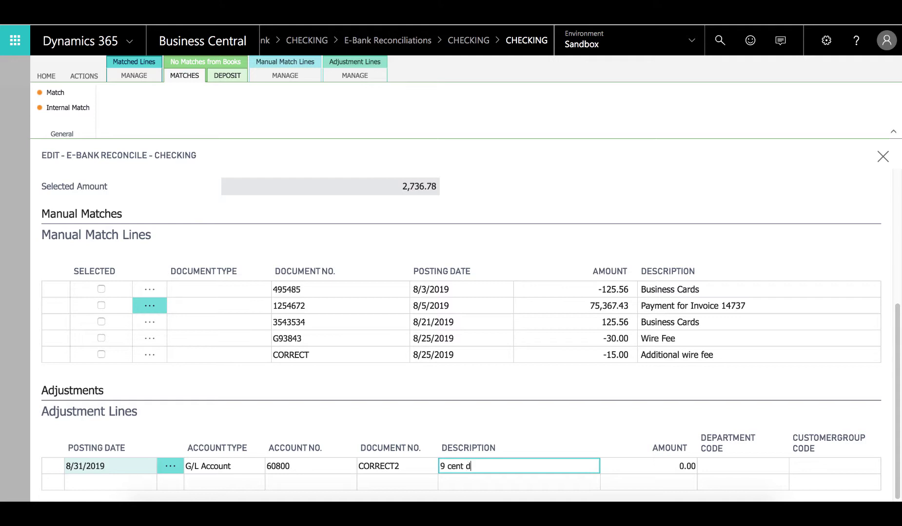
type("ifference")
key("Tab")
type("0.0")
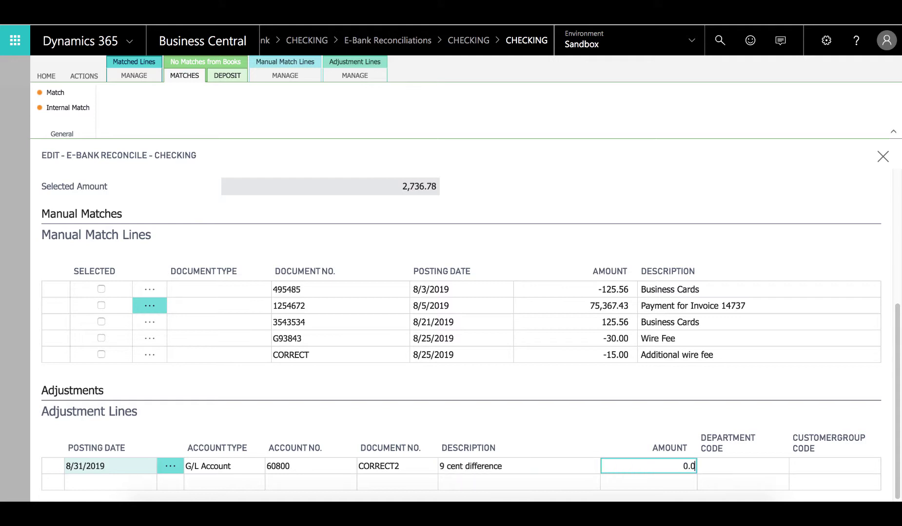
type("9-")
key("Tab")
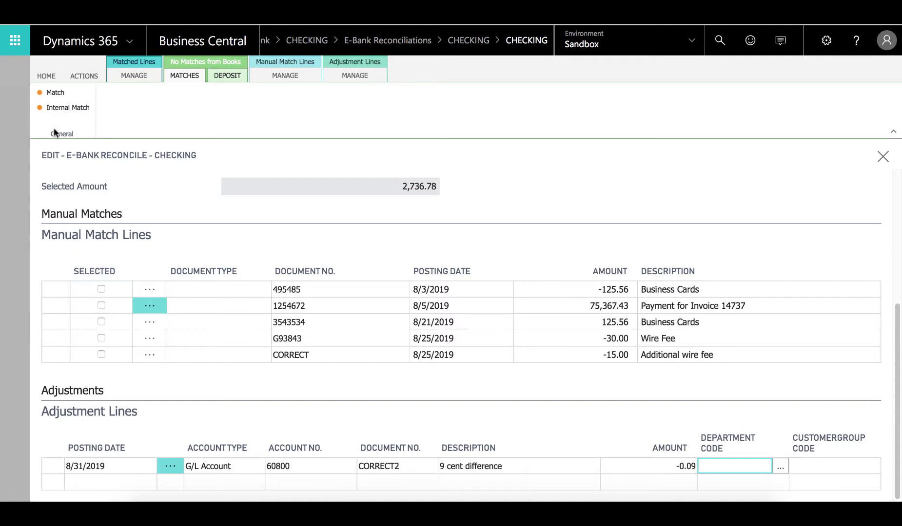
Post the 9 cent CORRECT2 adjustment and dismiss the posted message.
left_click(95, 77)
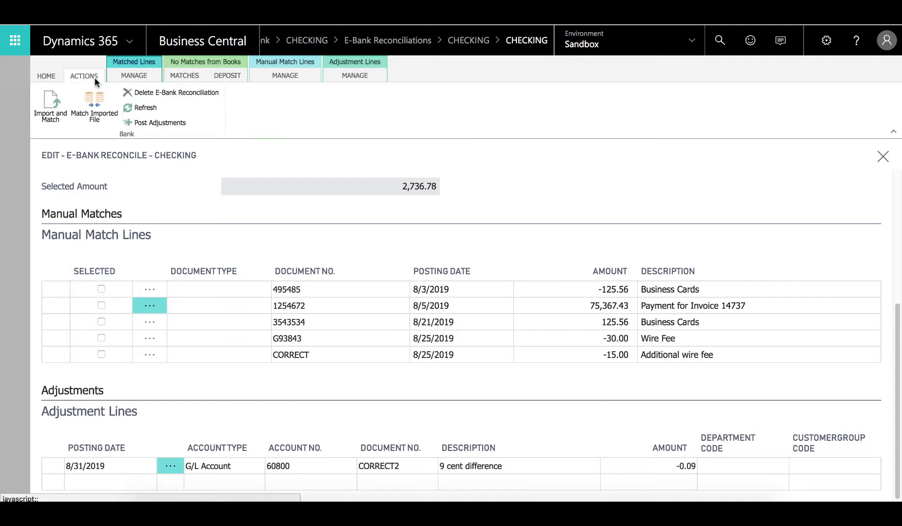
left_click(140, 122)
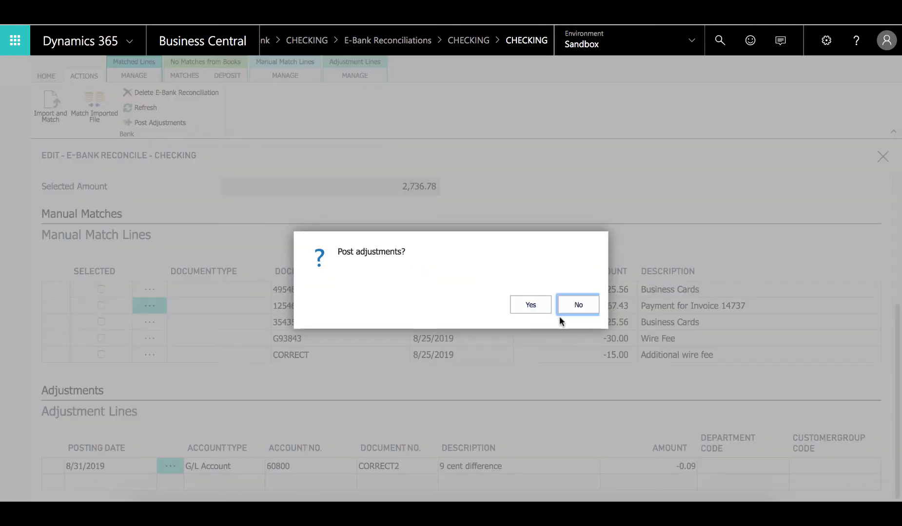
left_click(540, 304)
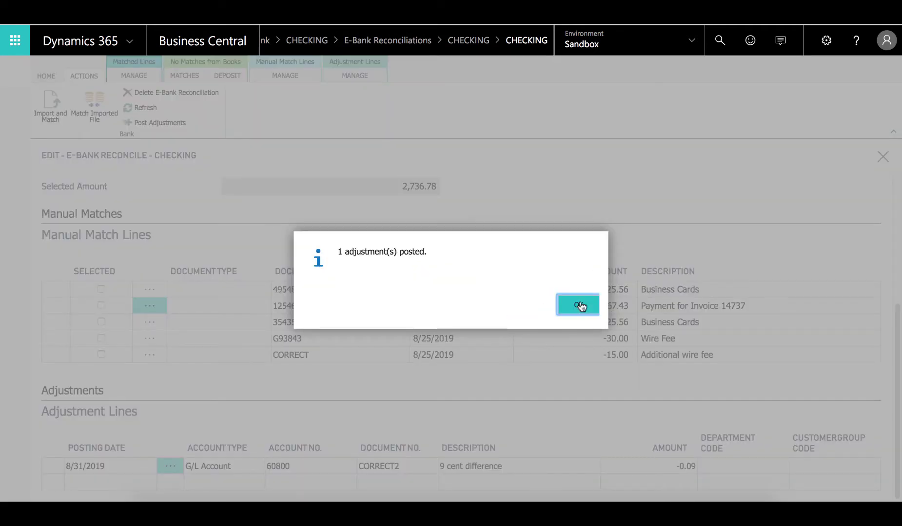
key("Return")
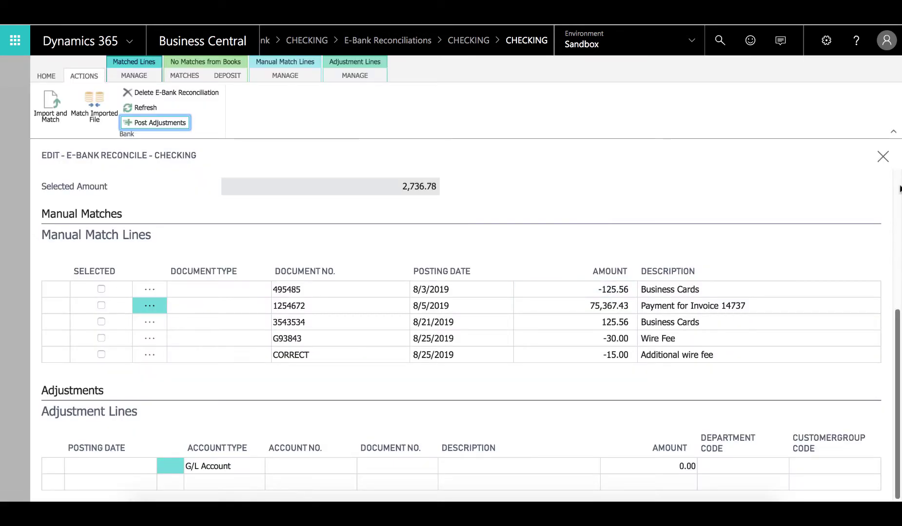
Select the CORRECT2 entry and match the checked book entries to the 2,736.87 ACH bank line.
scroll(895, 220, "up", 5)
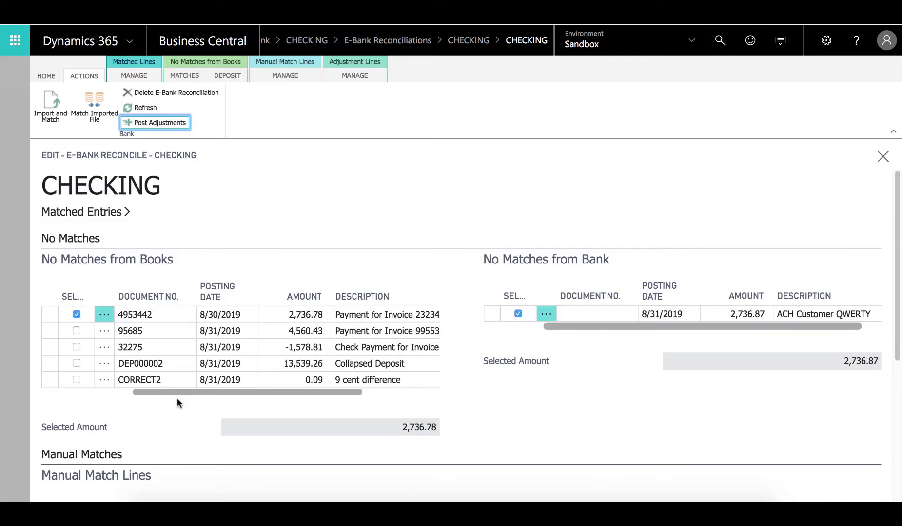
left_click(76, 380)
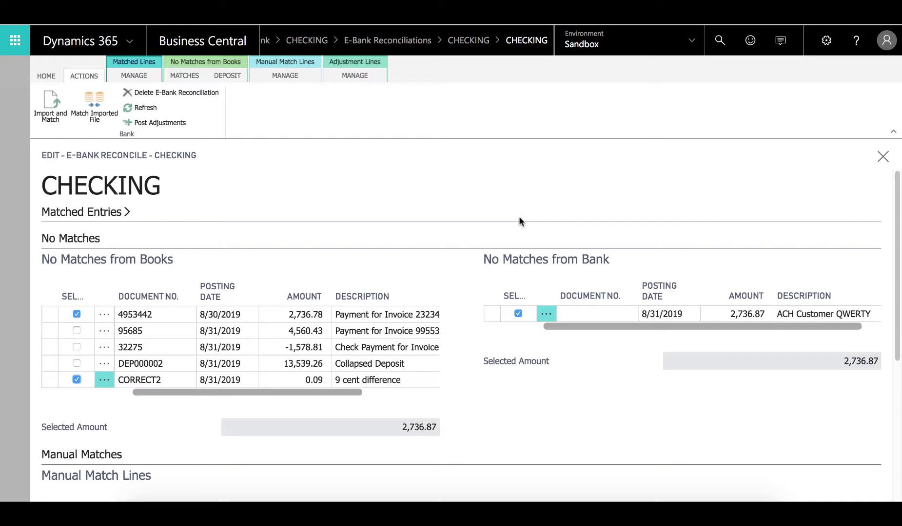
left_click(185, 76)
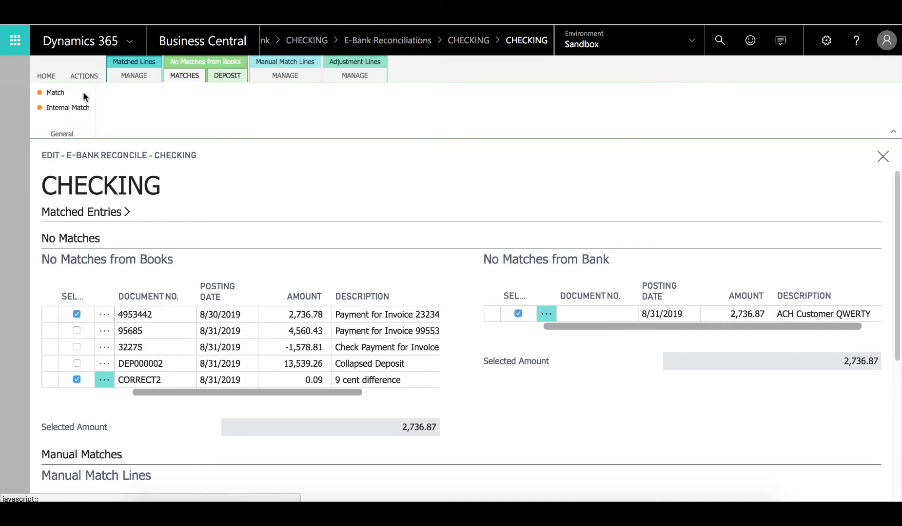
left_click(55, 93)
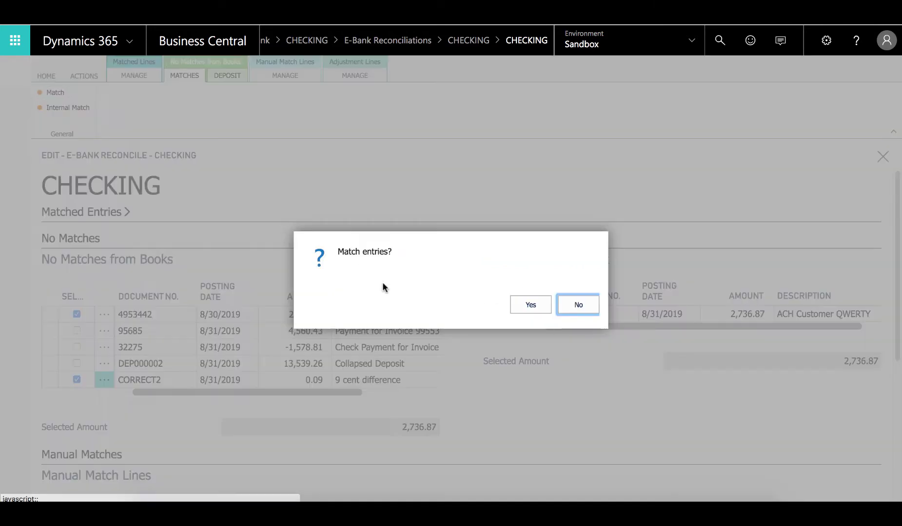
left_click(532, 304)
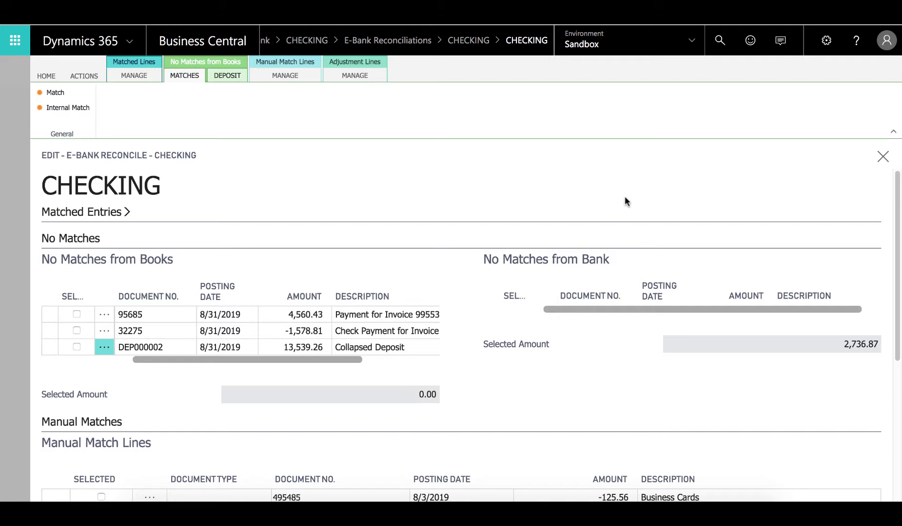
Return to the CHECKING reconciliation card and review the 28,187.10 automatic matches list.
left_click(883, 157)
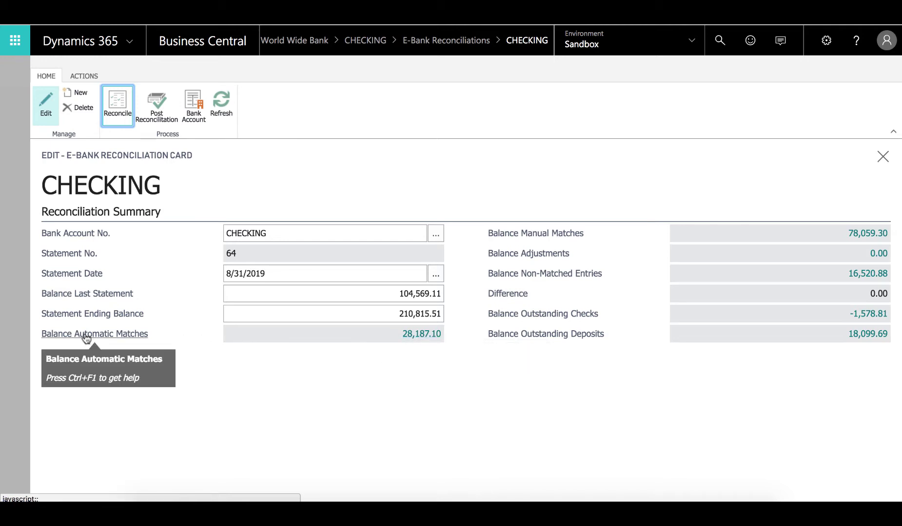
left_click(419, 335)
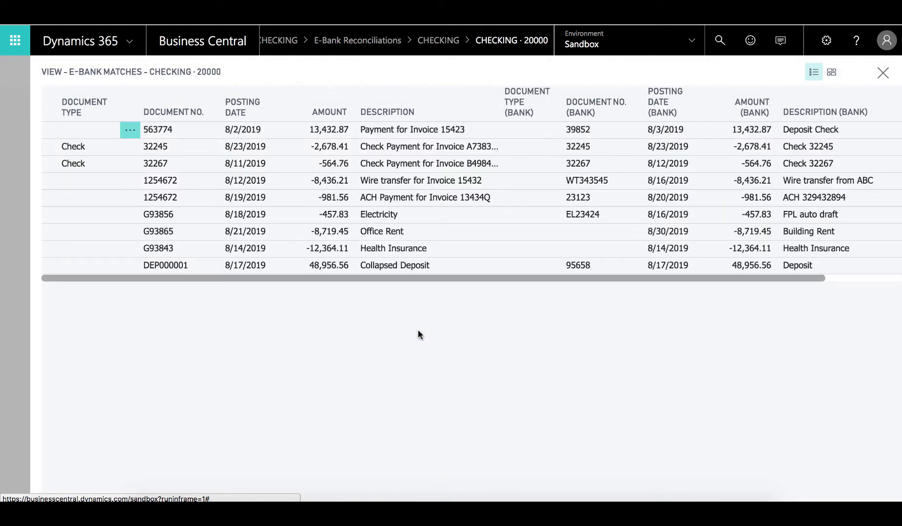
key("Escape")
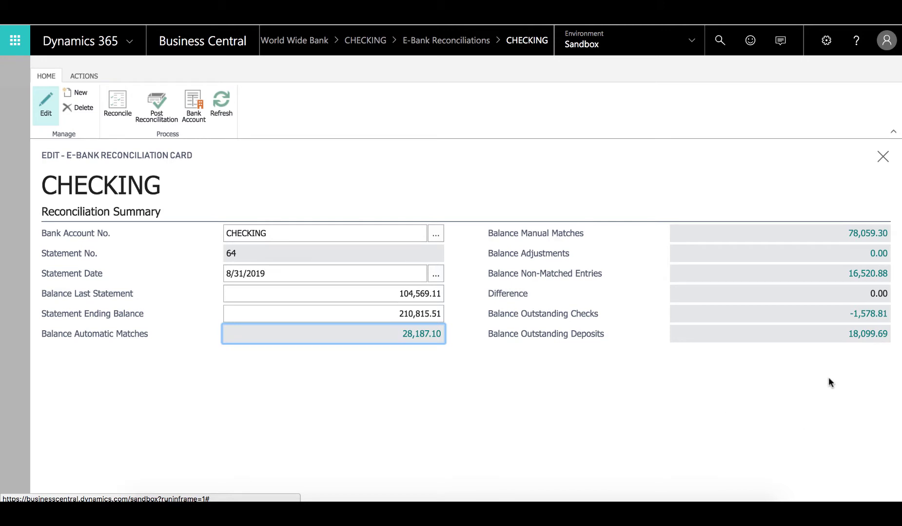
left_click(859, 315)
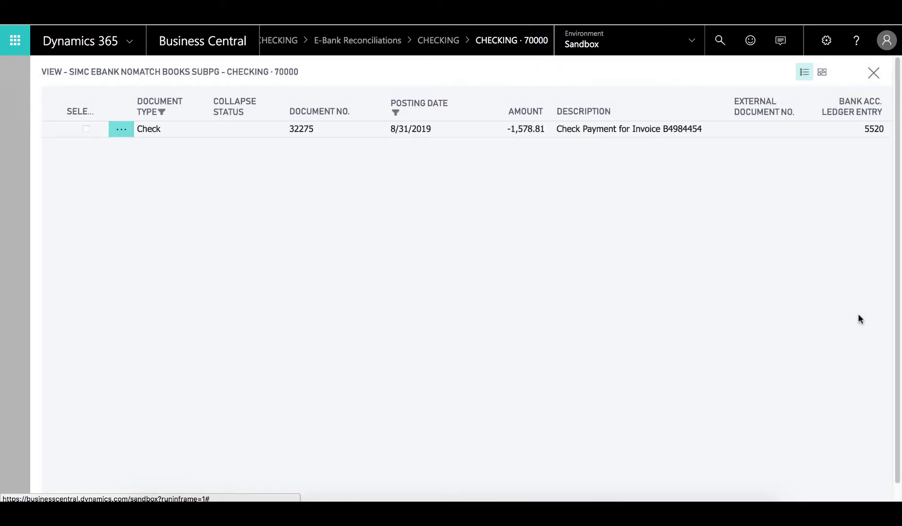
key("Escape")
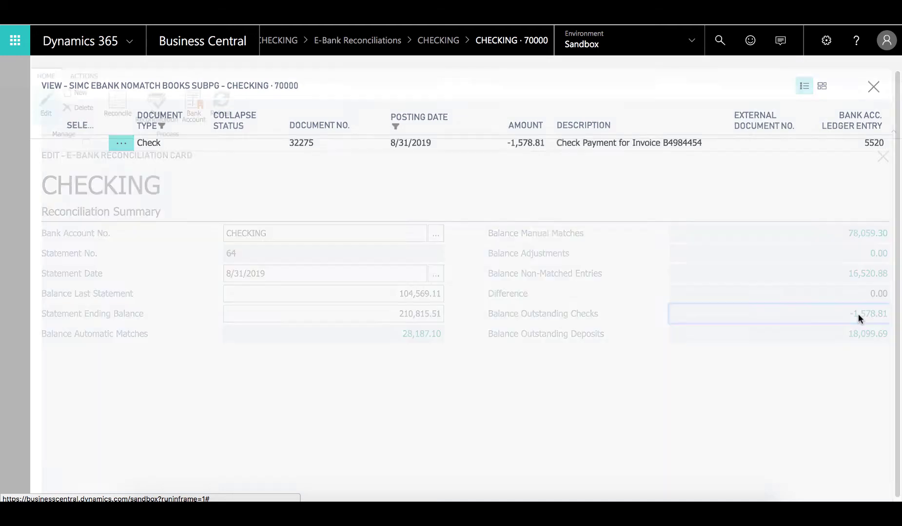
left_click(860, 335)
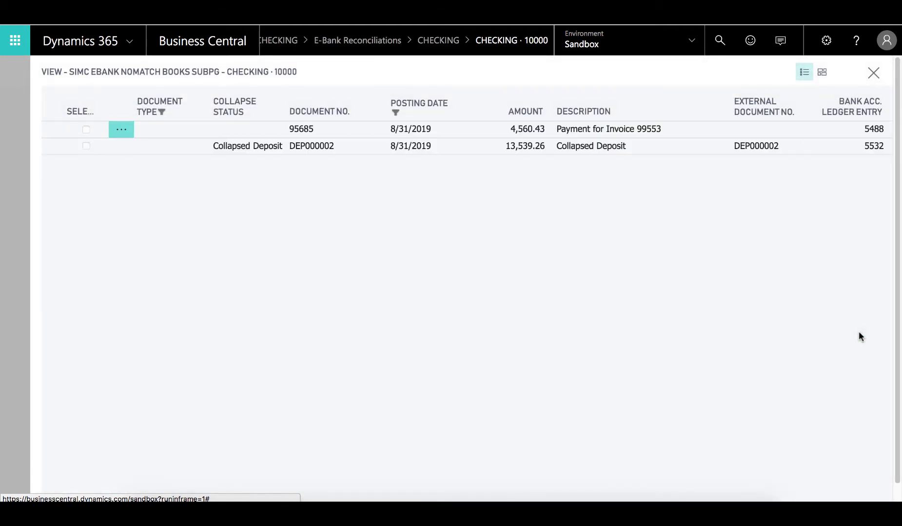
key("Escape")
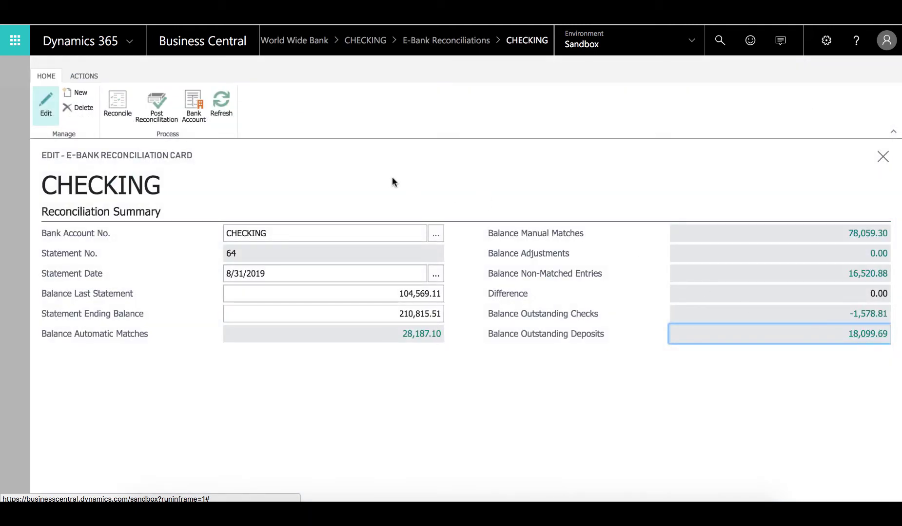
Post the CHECKING bank reconciliation and acknowledge the confirmation.
left_click(155, 111)
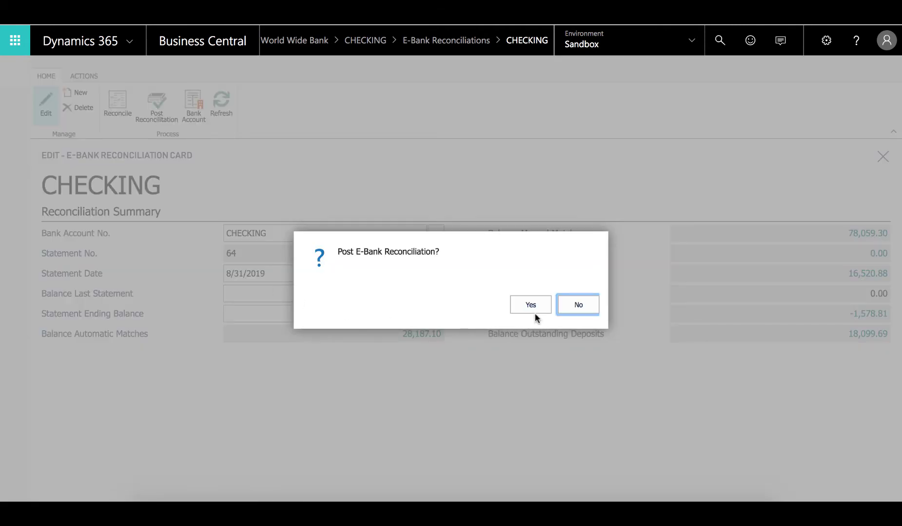
left_click(532, 308)
left_click(564, 307)
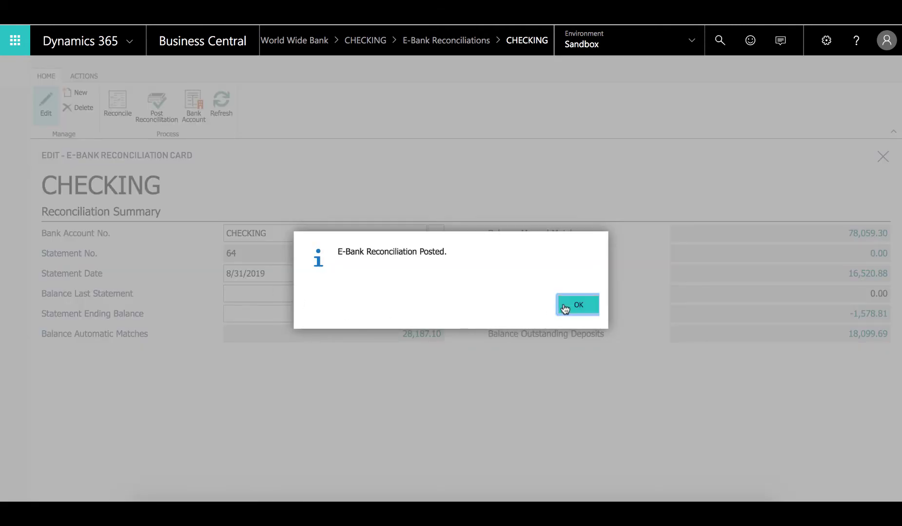
Open posted e-bank reconciliation statement 64 from the bank account card.
key("Escape")
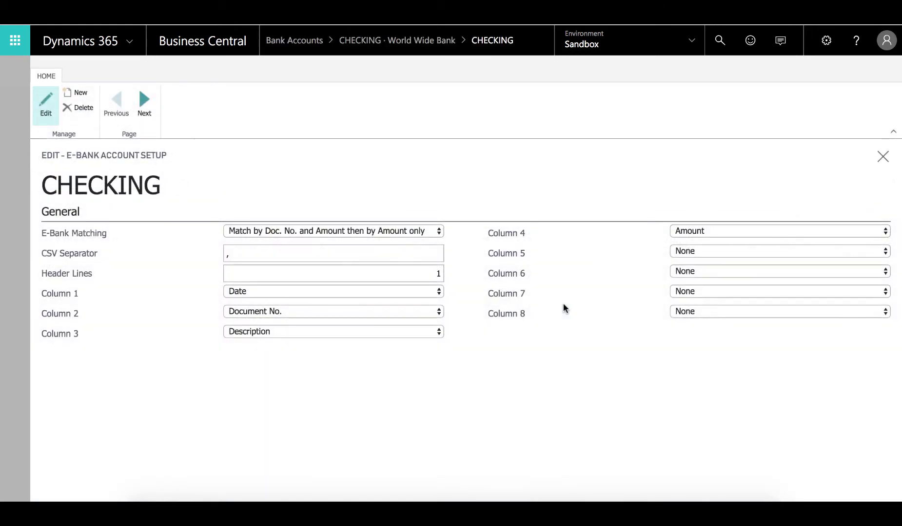
key("Escape")
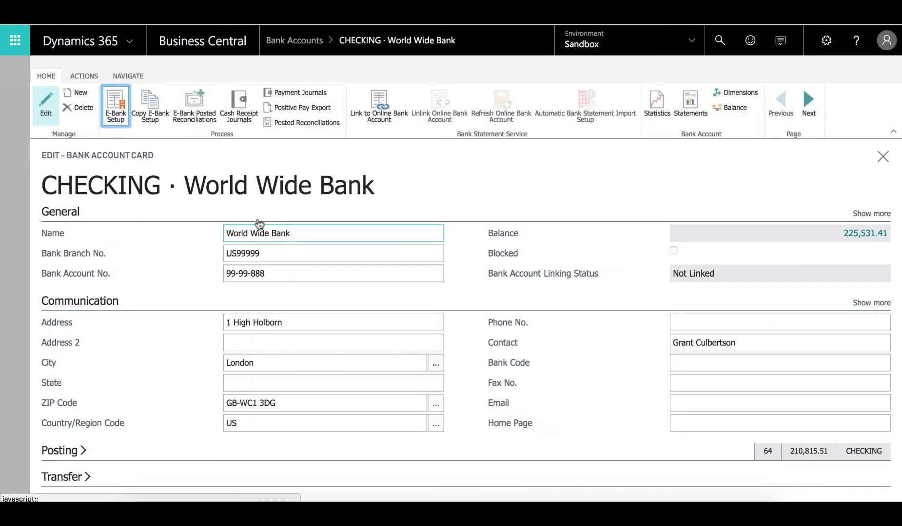
left_click(195, 113)
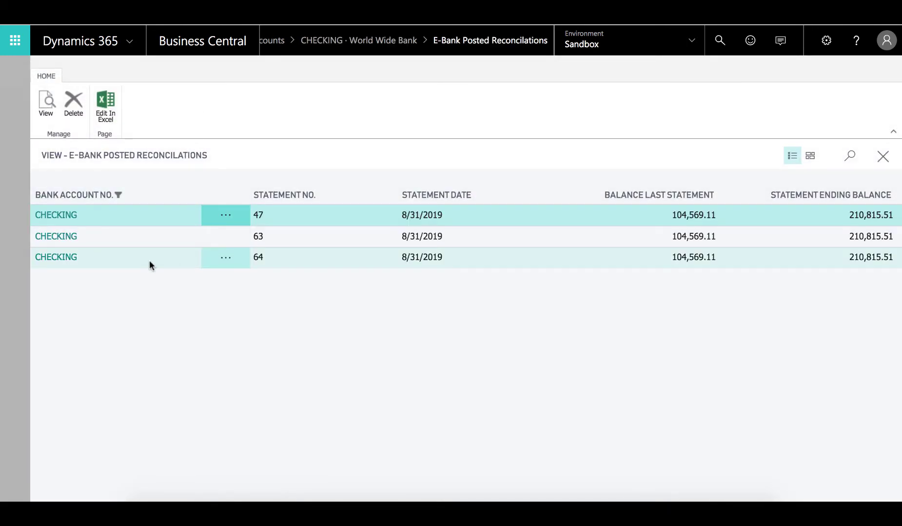
left_click(67, 257)
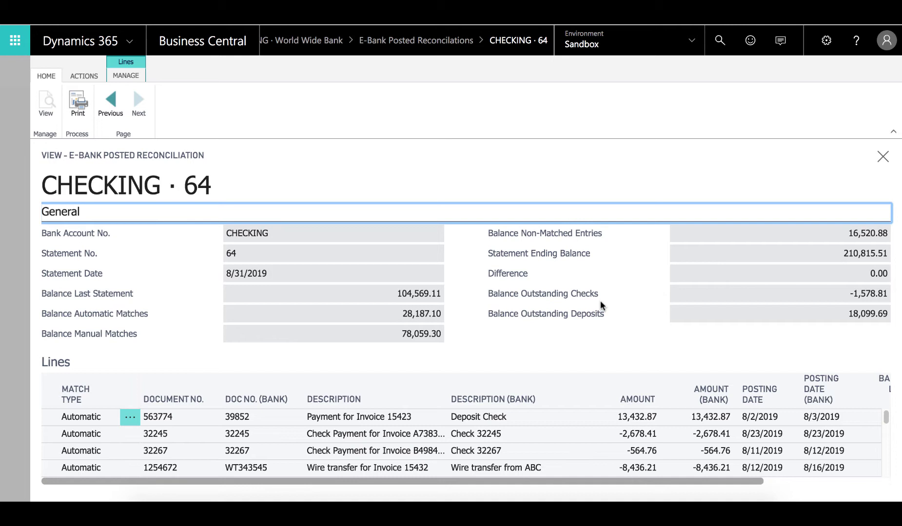
left_click_drag(697, 478, 888, 483)
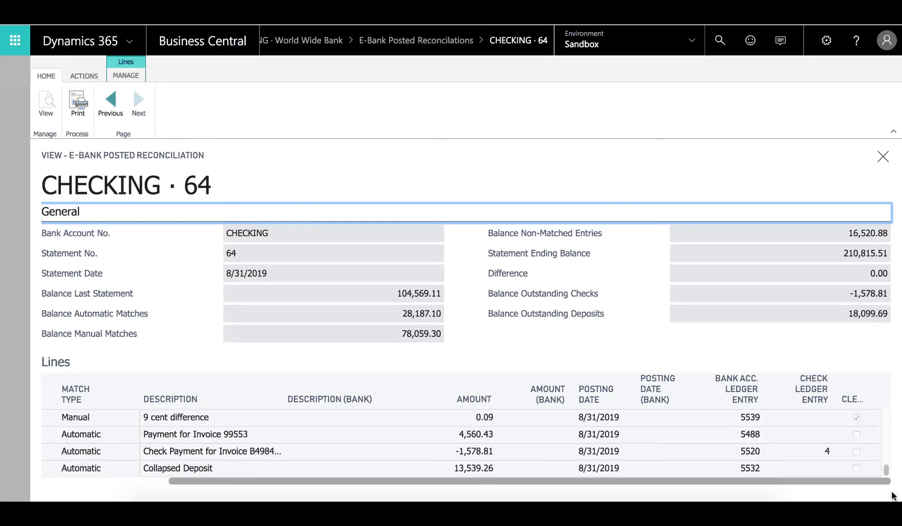
Preview the E-Bank Reconciliation report for statement 64, zoomed in, down to the 18,099.69 outstanding deposits.
left_click(71, 108)
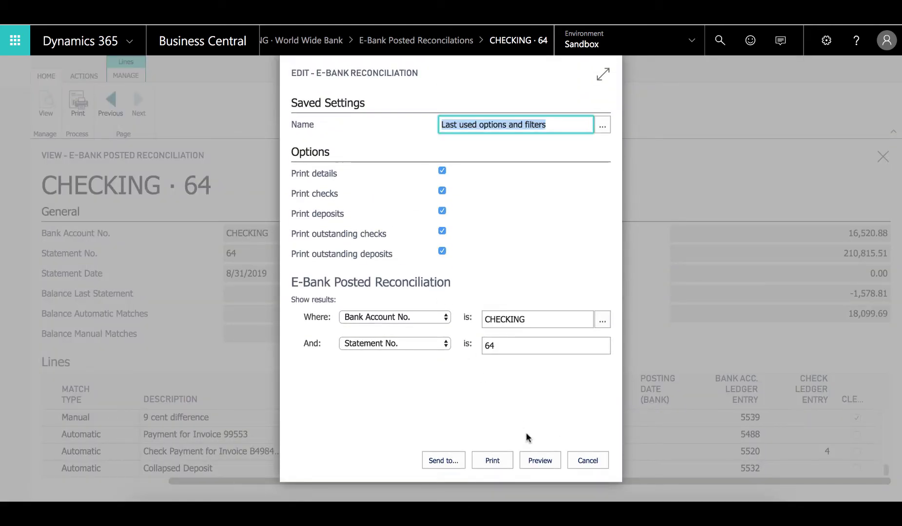
left_click(548, 466)
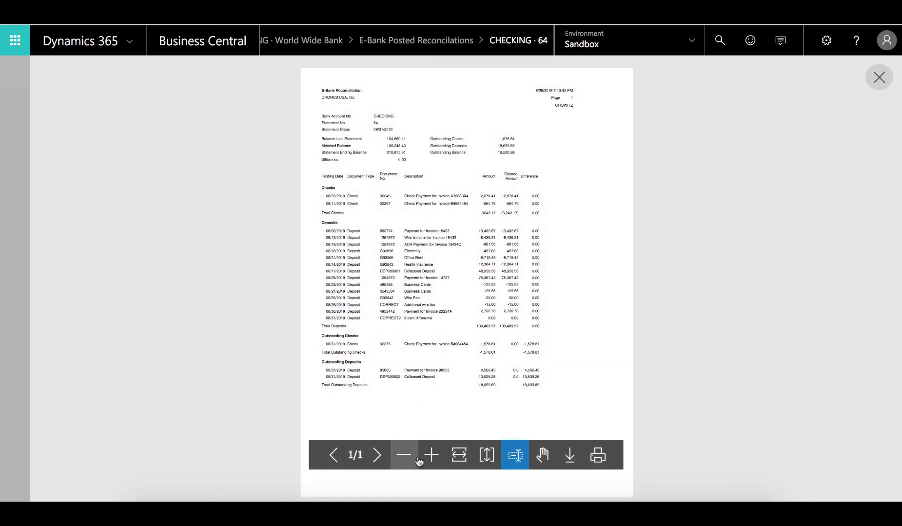
left_click(436, 456)
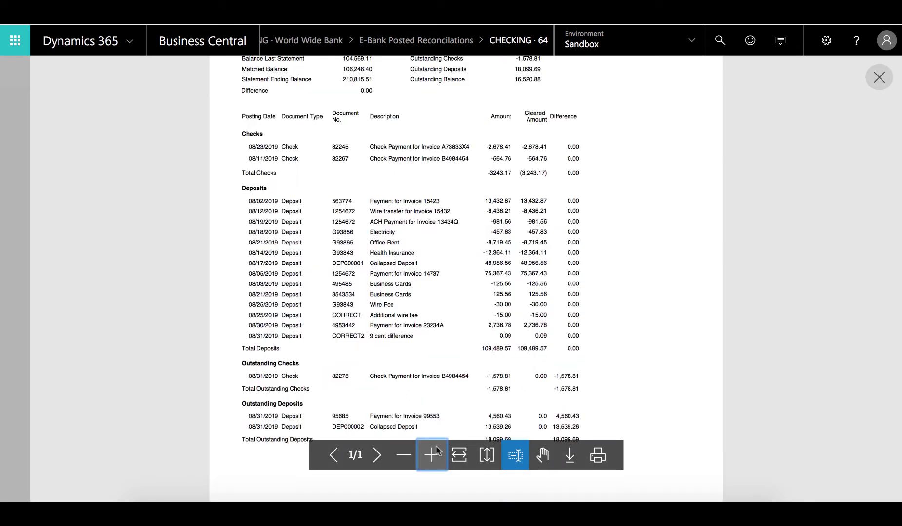
left_click(432, 456)
scroll(459, 239, "up", 5)
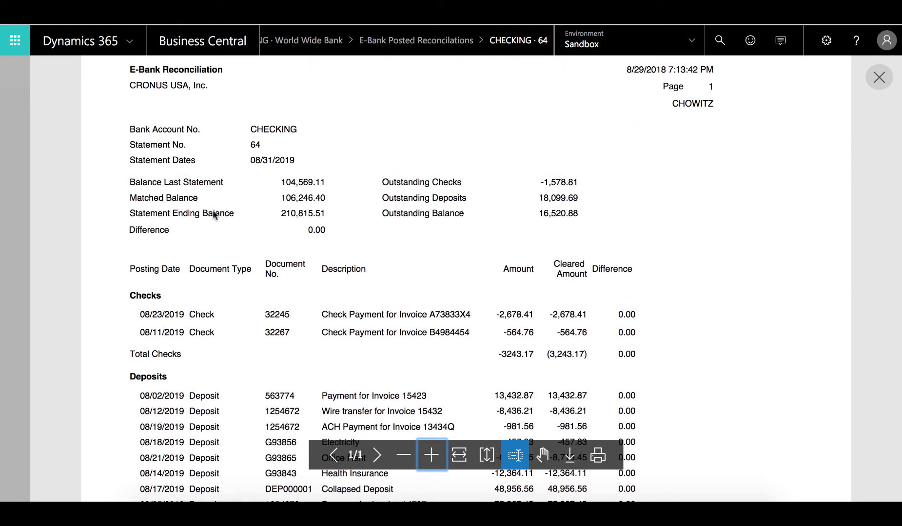
scroll(487, 280, "down", 1)
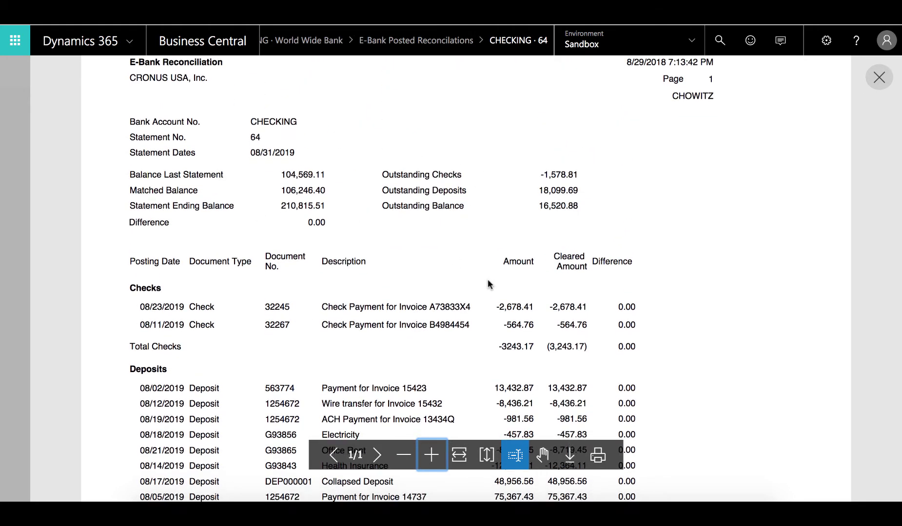
scroll(488, 278, "down", 5)
scroll(533, 225, "up", 1)
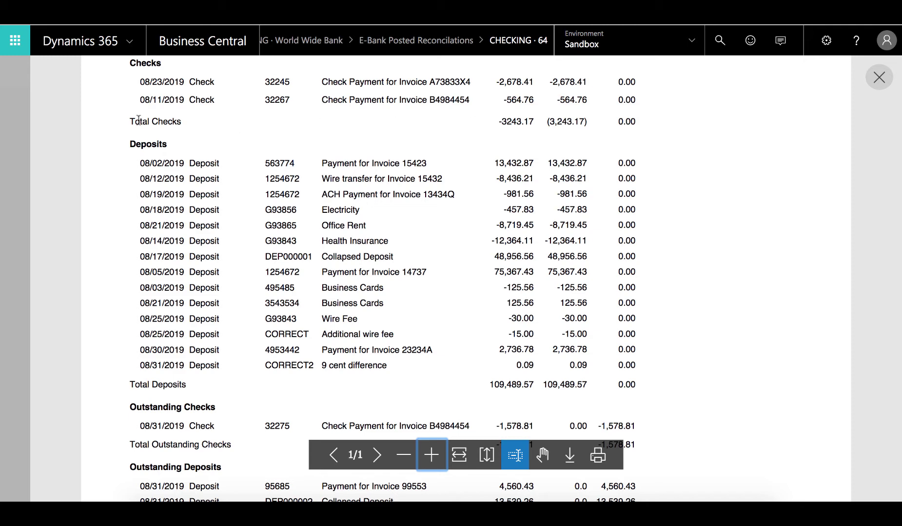
scroll(358, 338, "down", 1)
scroll(358, 338, "down", 3)
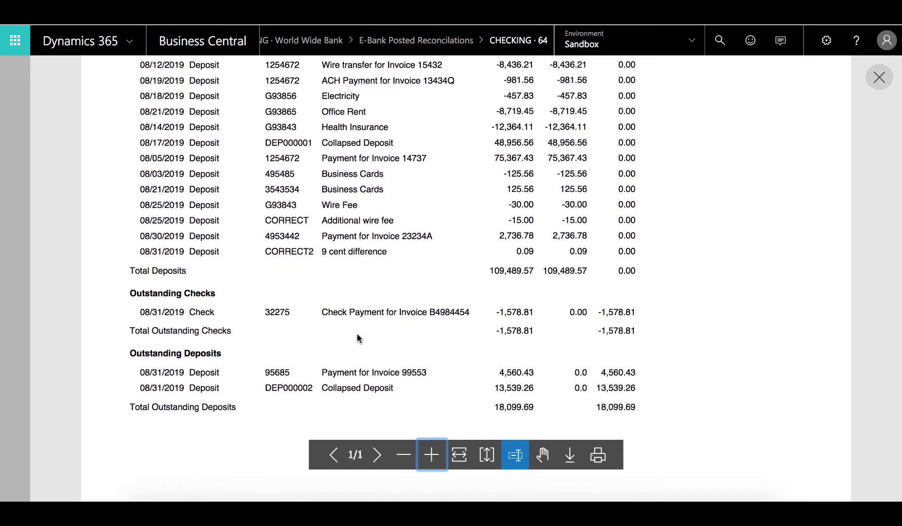